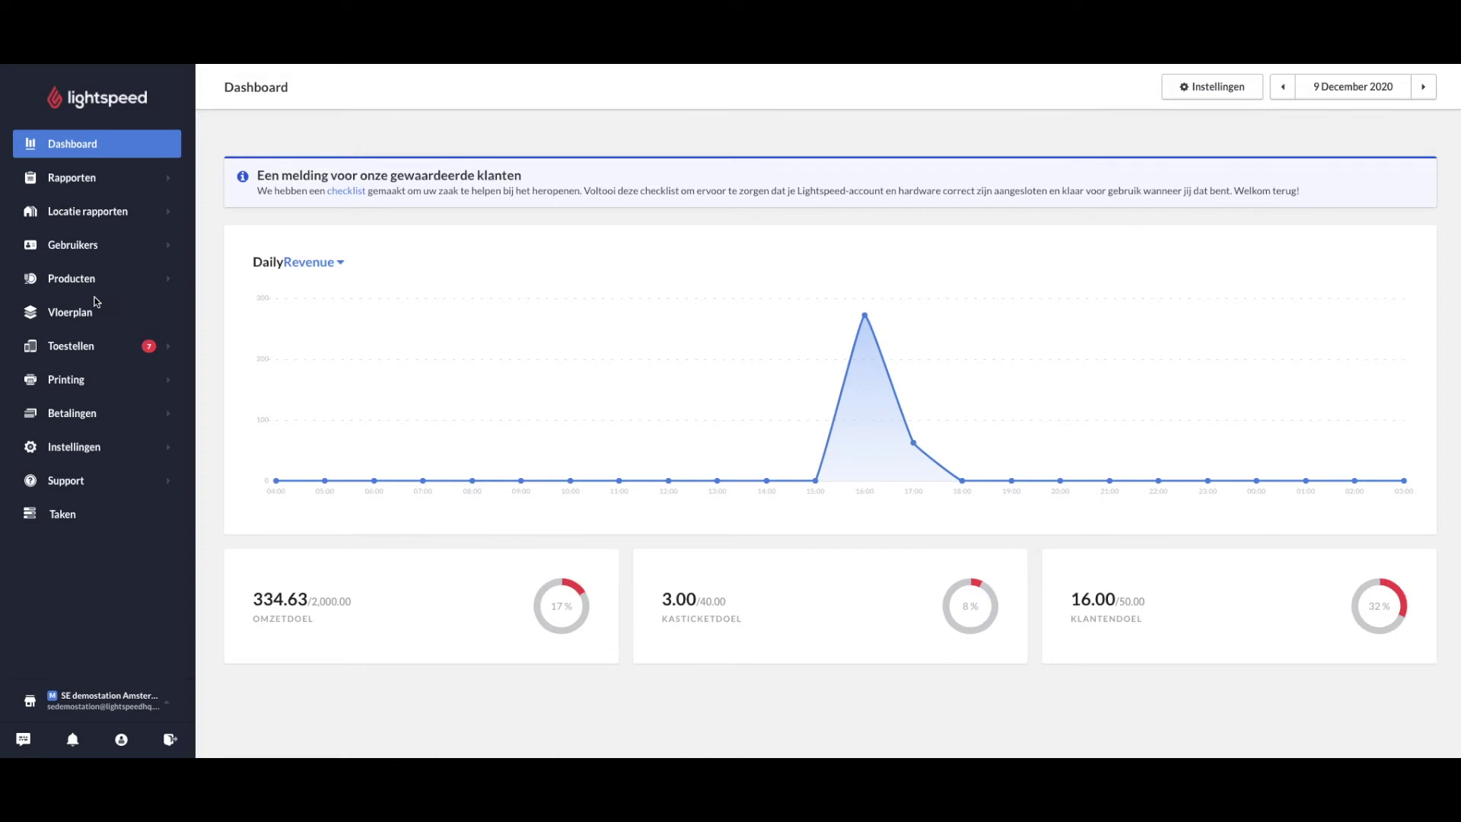
- Show the employee work reports (Werkrapporten) for the period 01/11/2020 to 31/12/2020
click(80, 180)
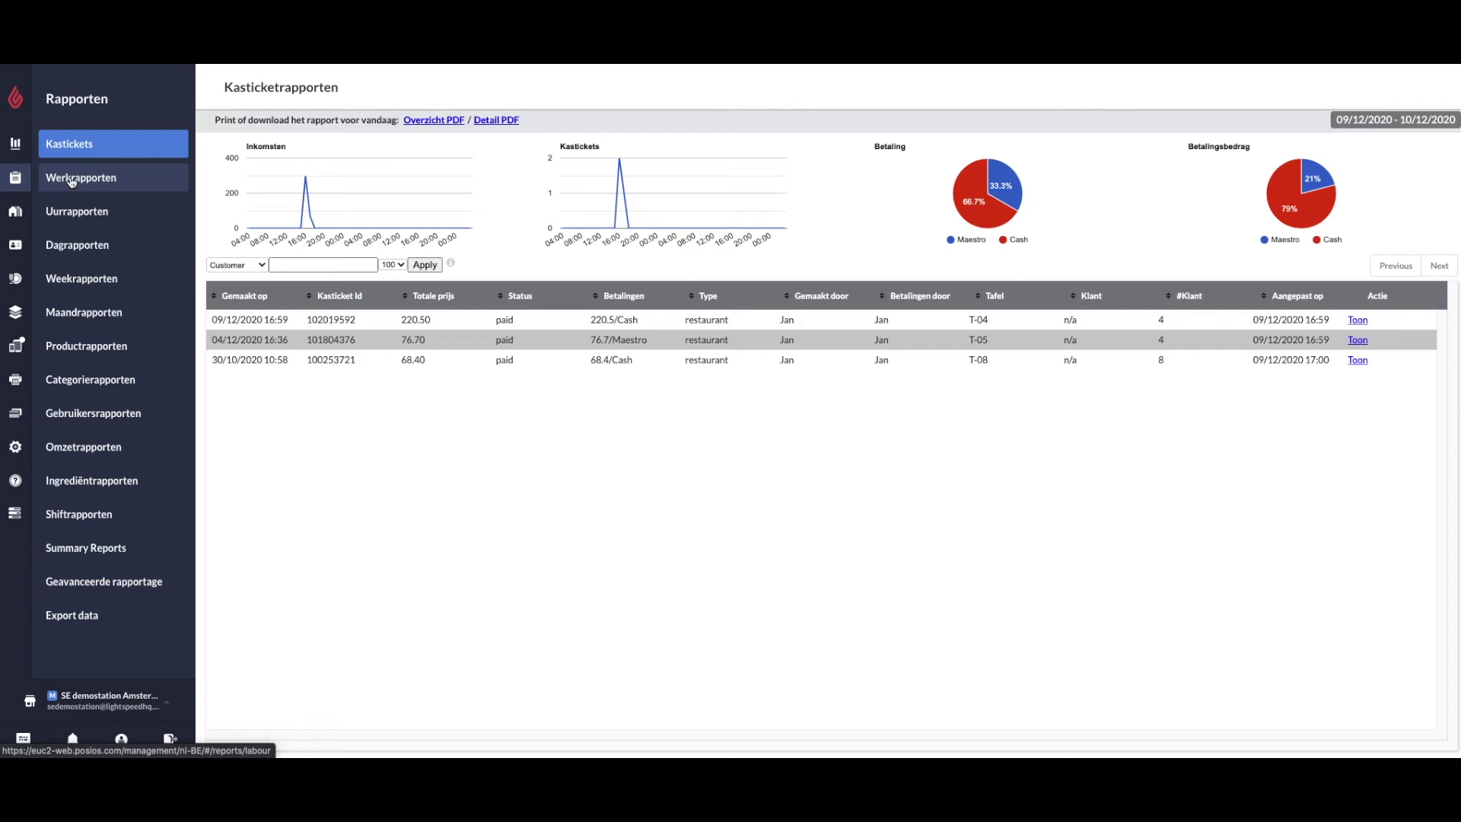
click(71, 182)
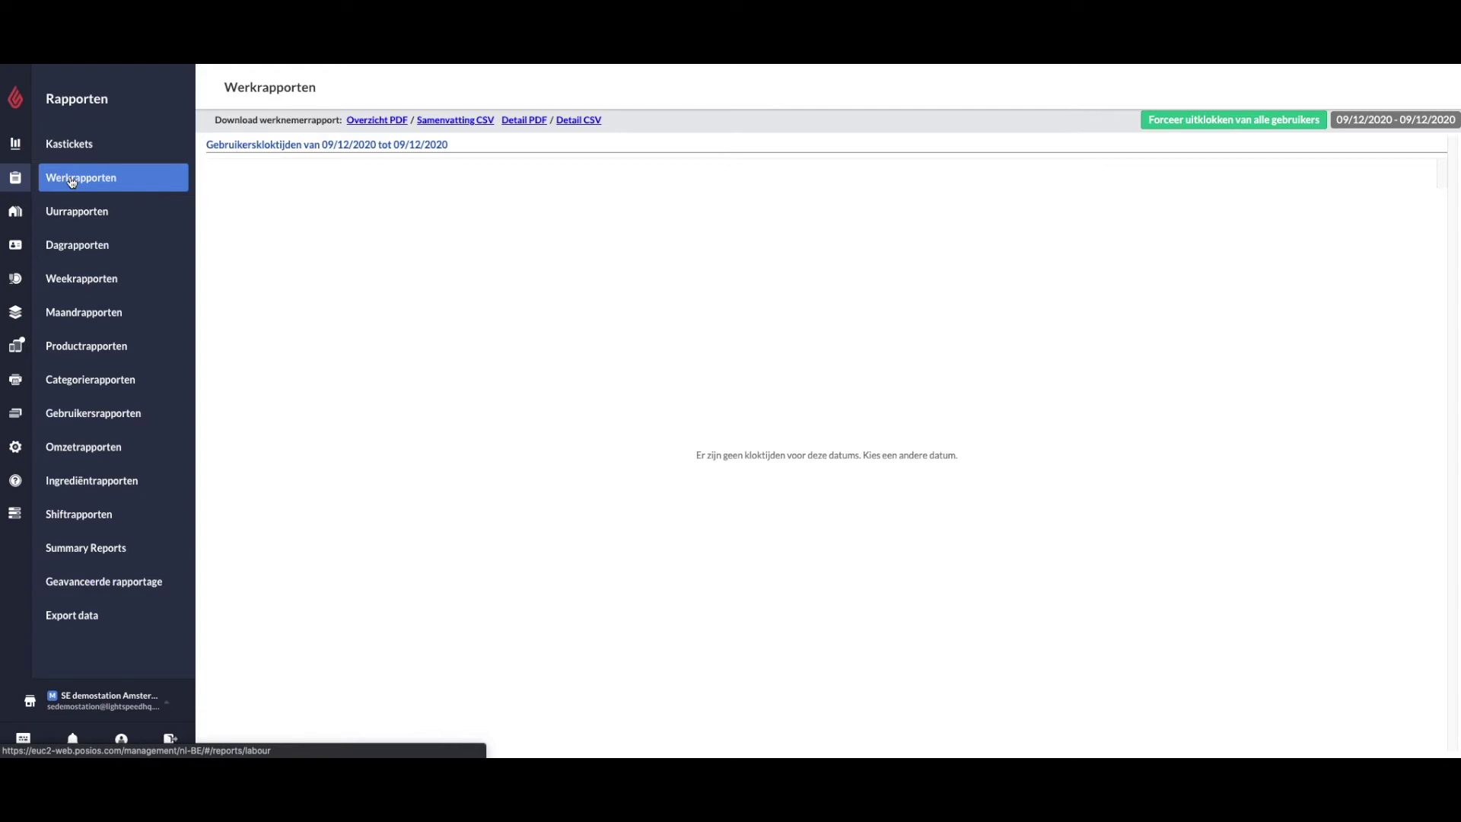
click(1368, 122)
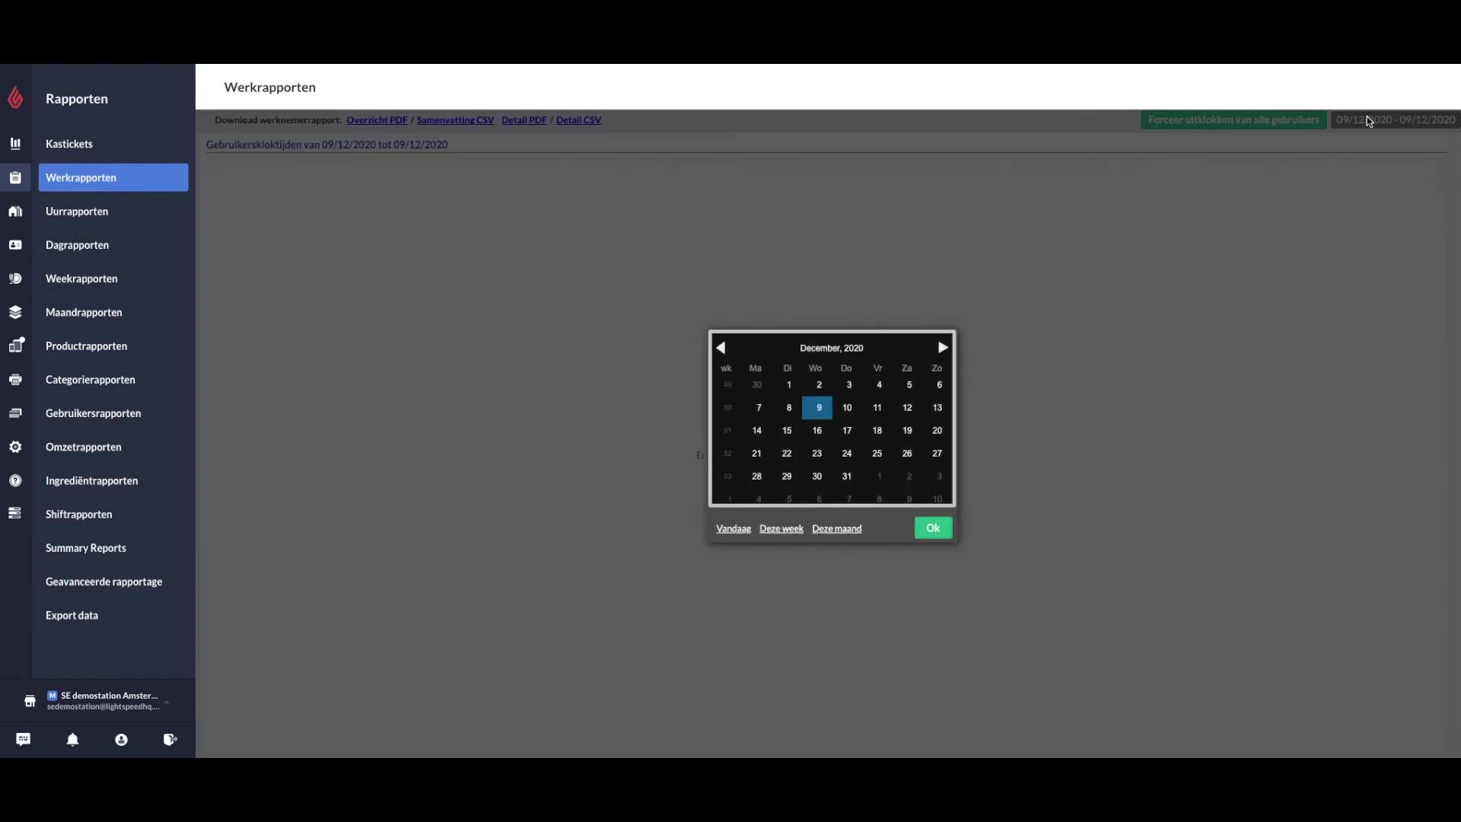
click(721, 348)
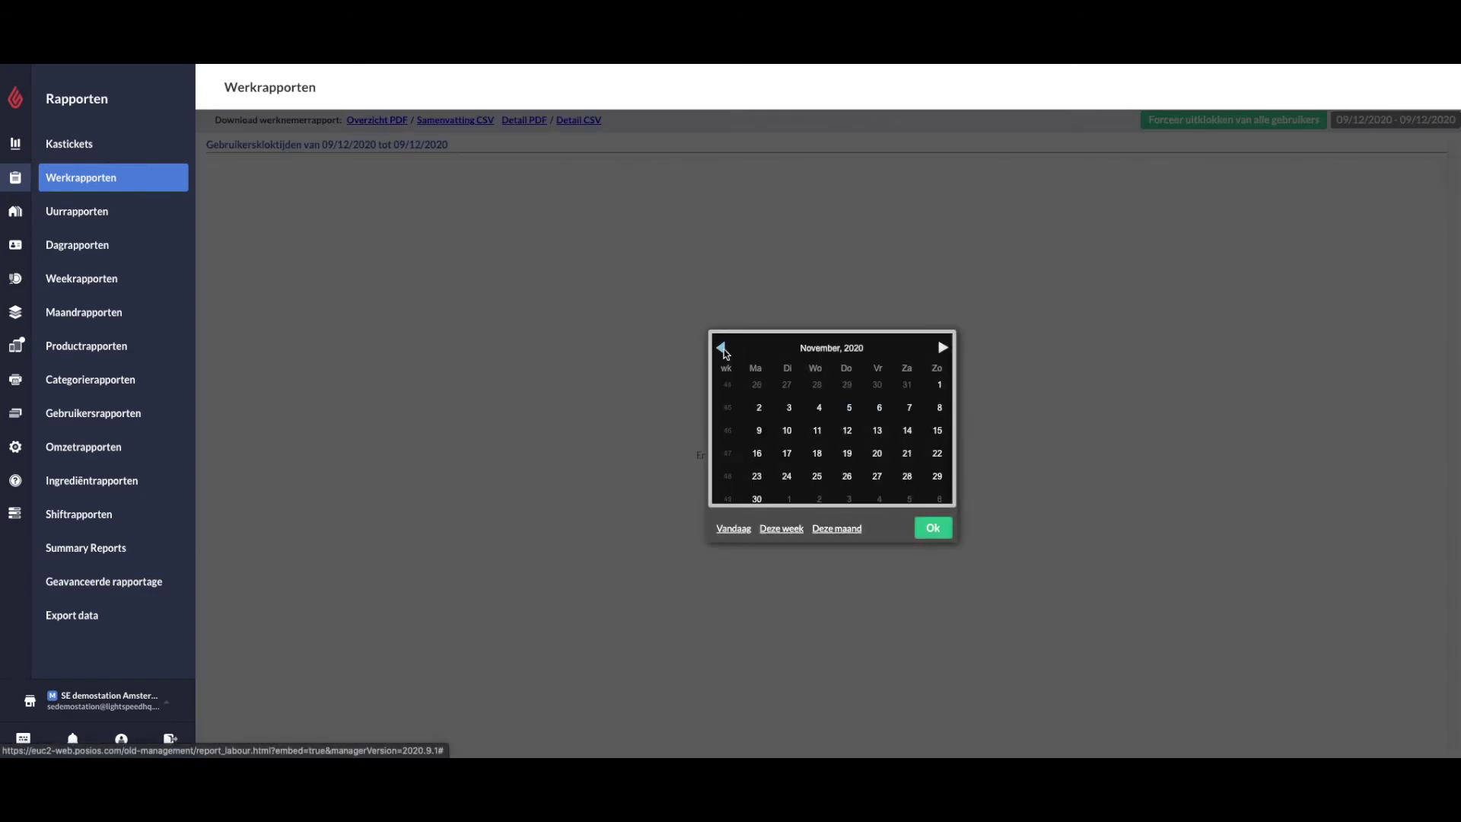
click(942, 348)
click(846, 476)
click(935, 529)
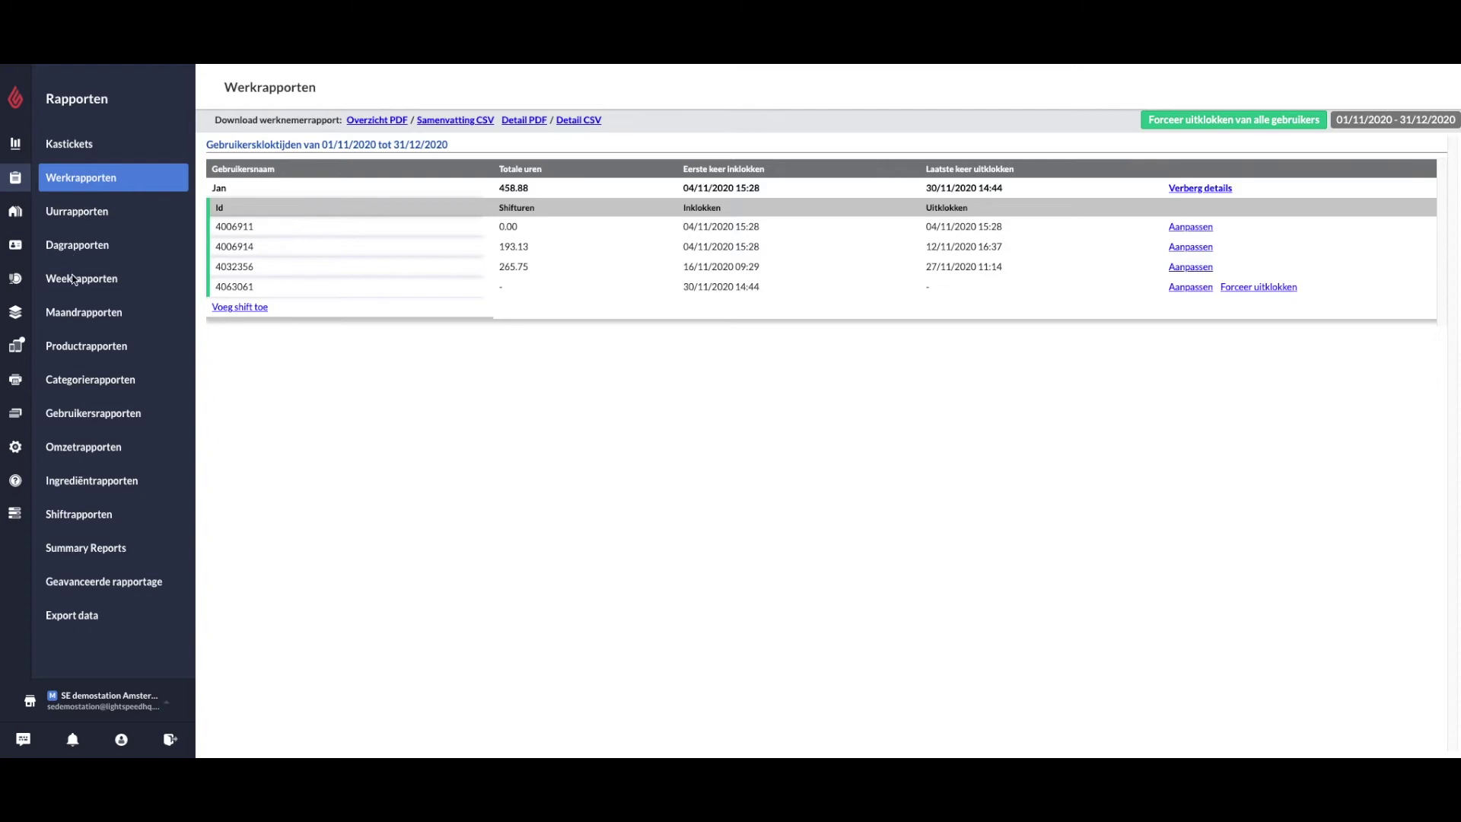
- Download the overview PDF of the 03/12/2020 day report from Dagrapporten and open the file
click(67, 251)
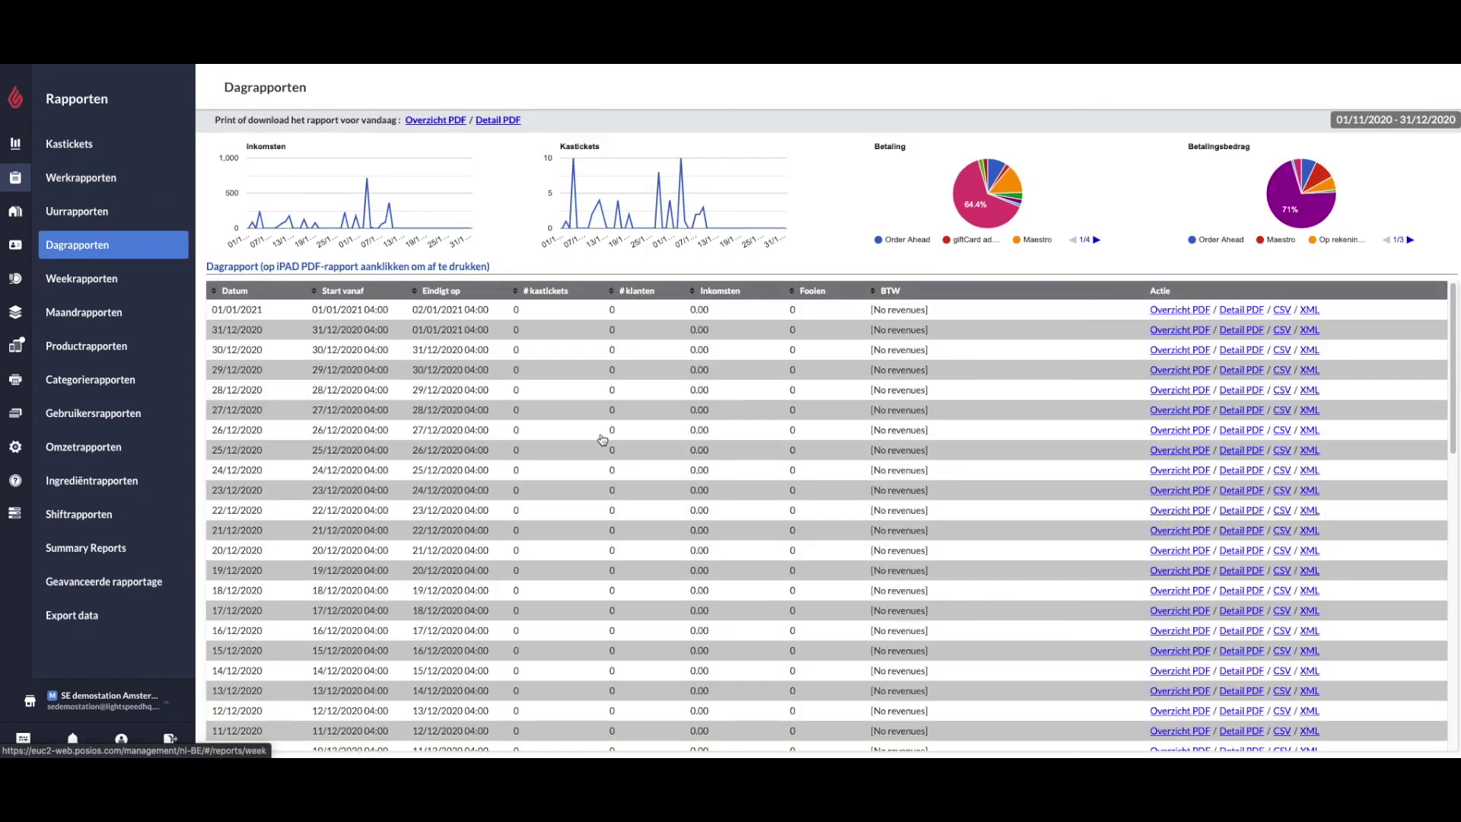
scroll(837, 563, down, 5)
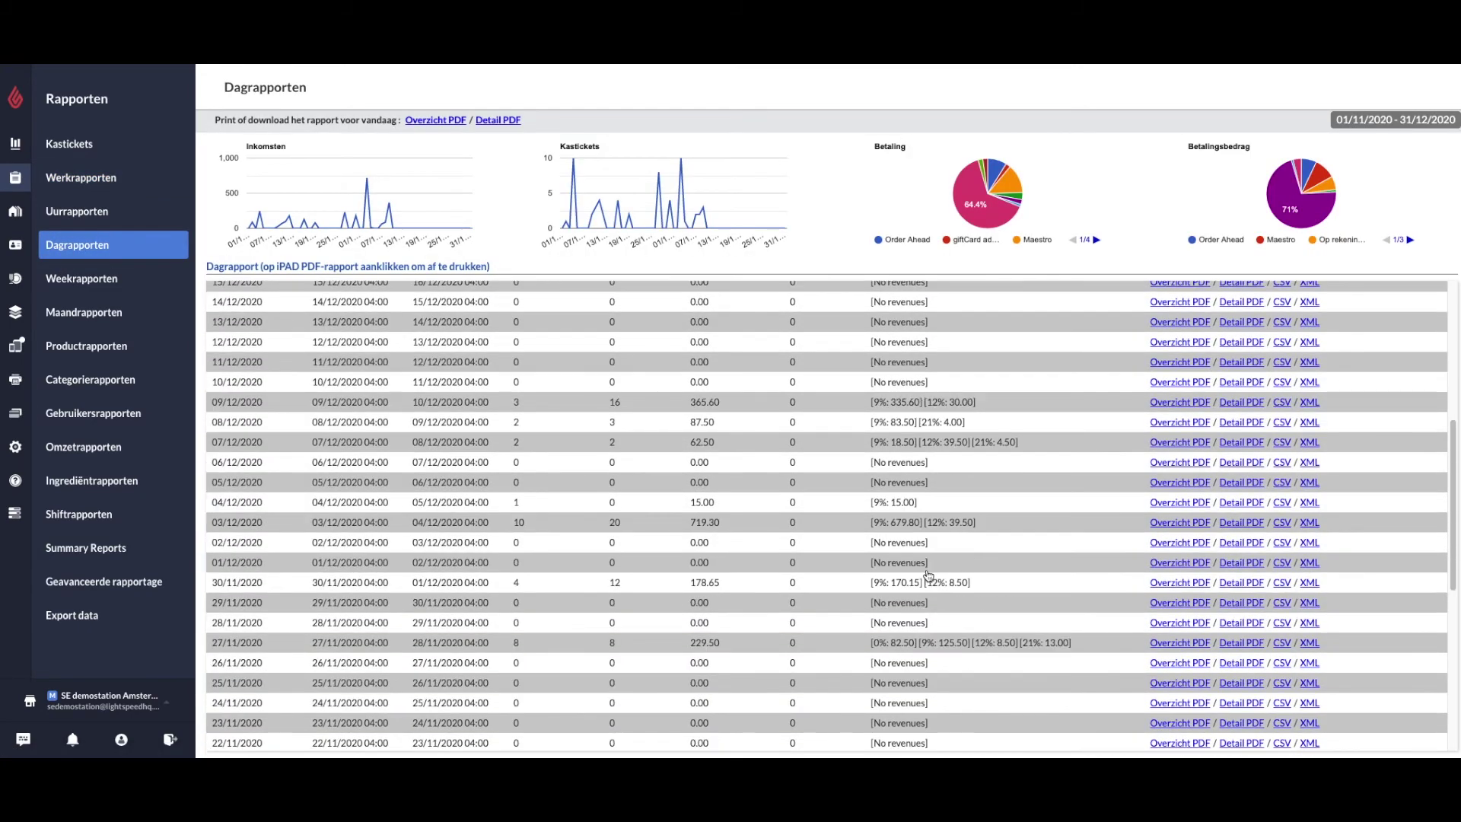
click(1167, 523)
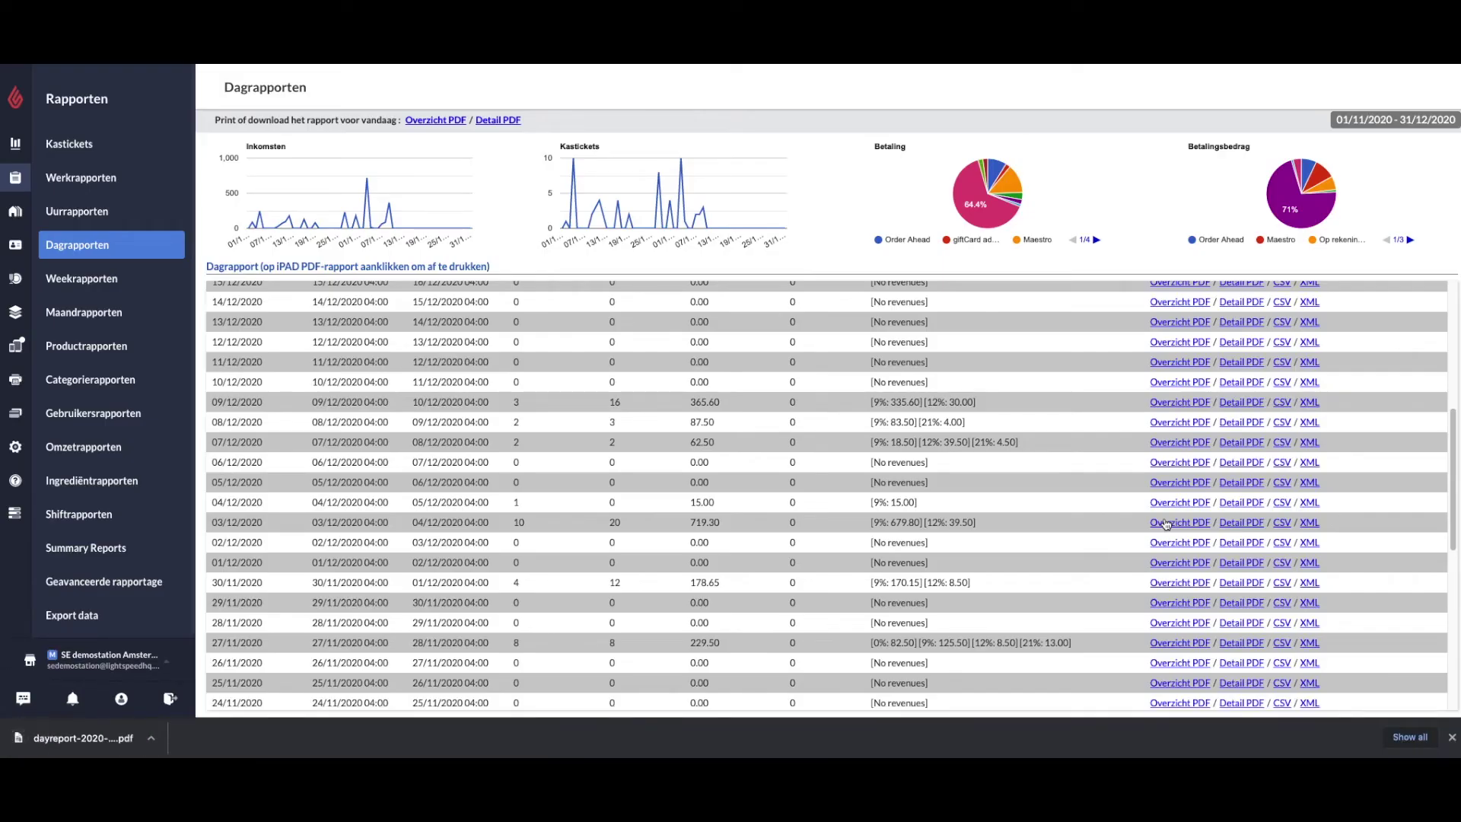
click(66, 749)
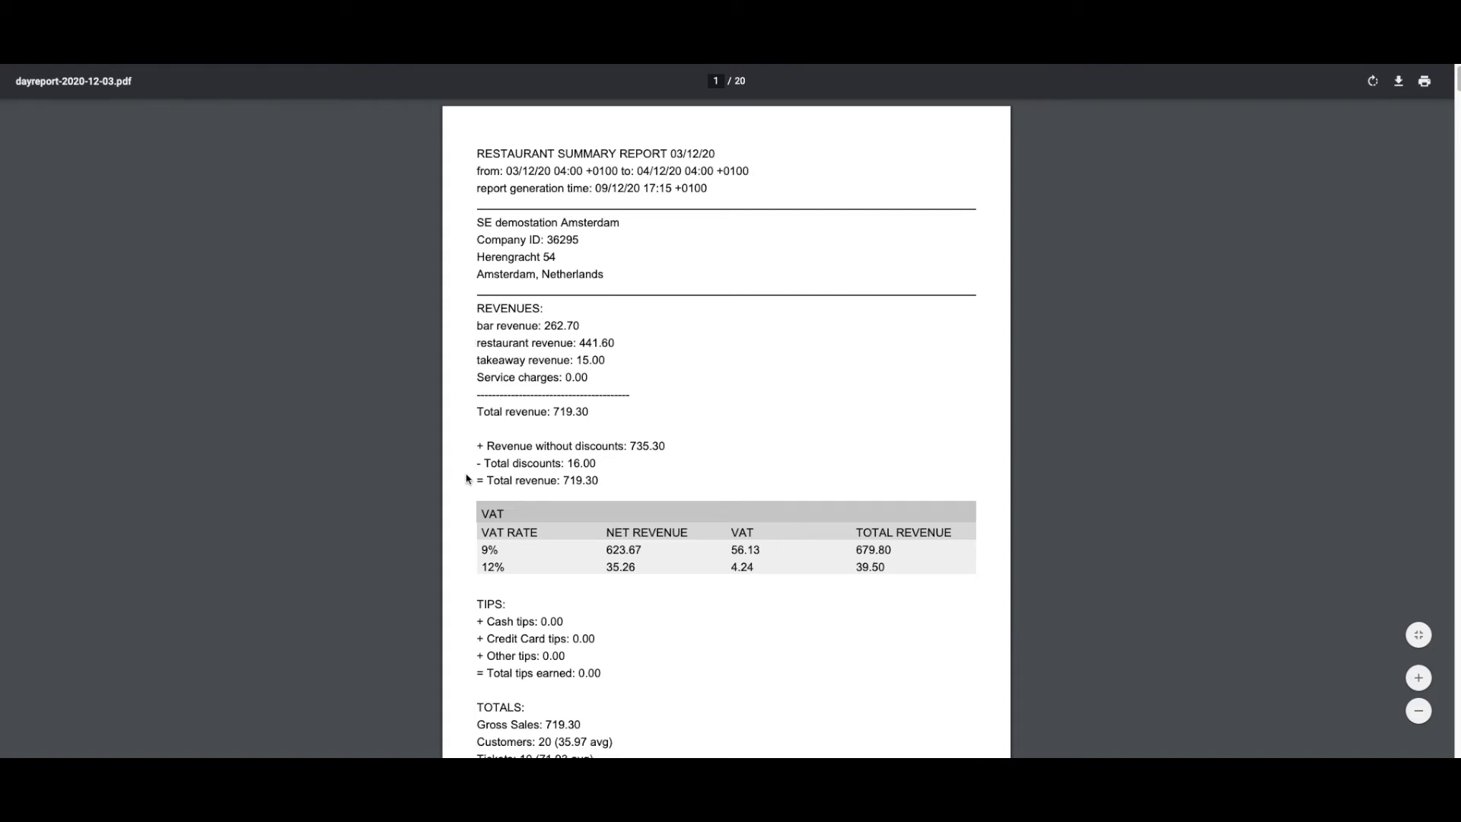
- Read through the day report's discounts, VAT, tips, totals, payments, voids and corrections sections
drag(565, 462, 610, 459)
click(615, 467)
scroll(470, 554, down, 1)
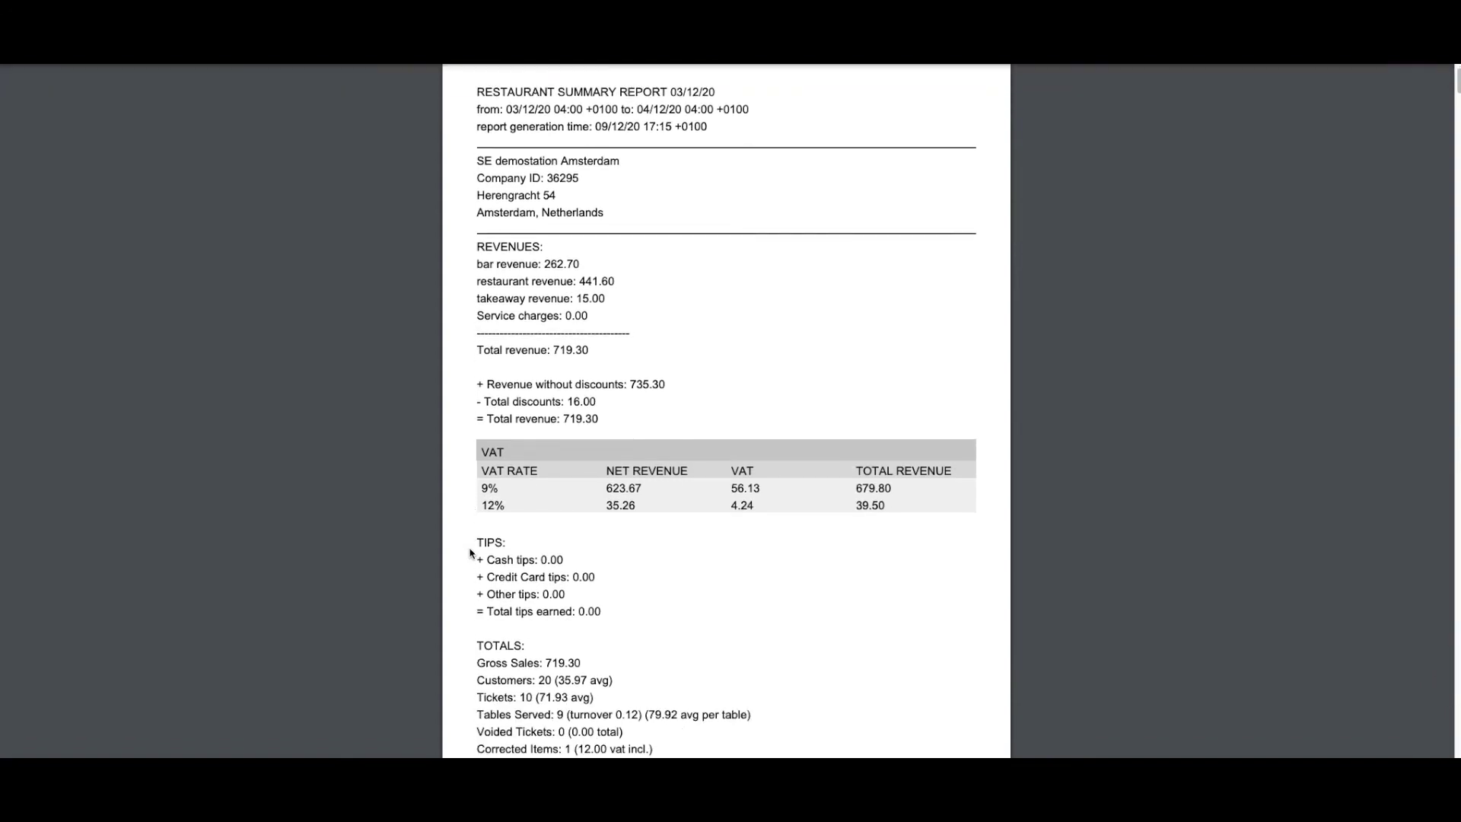
scroll(470, 553, down, 5)
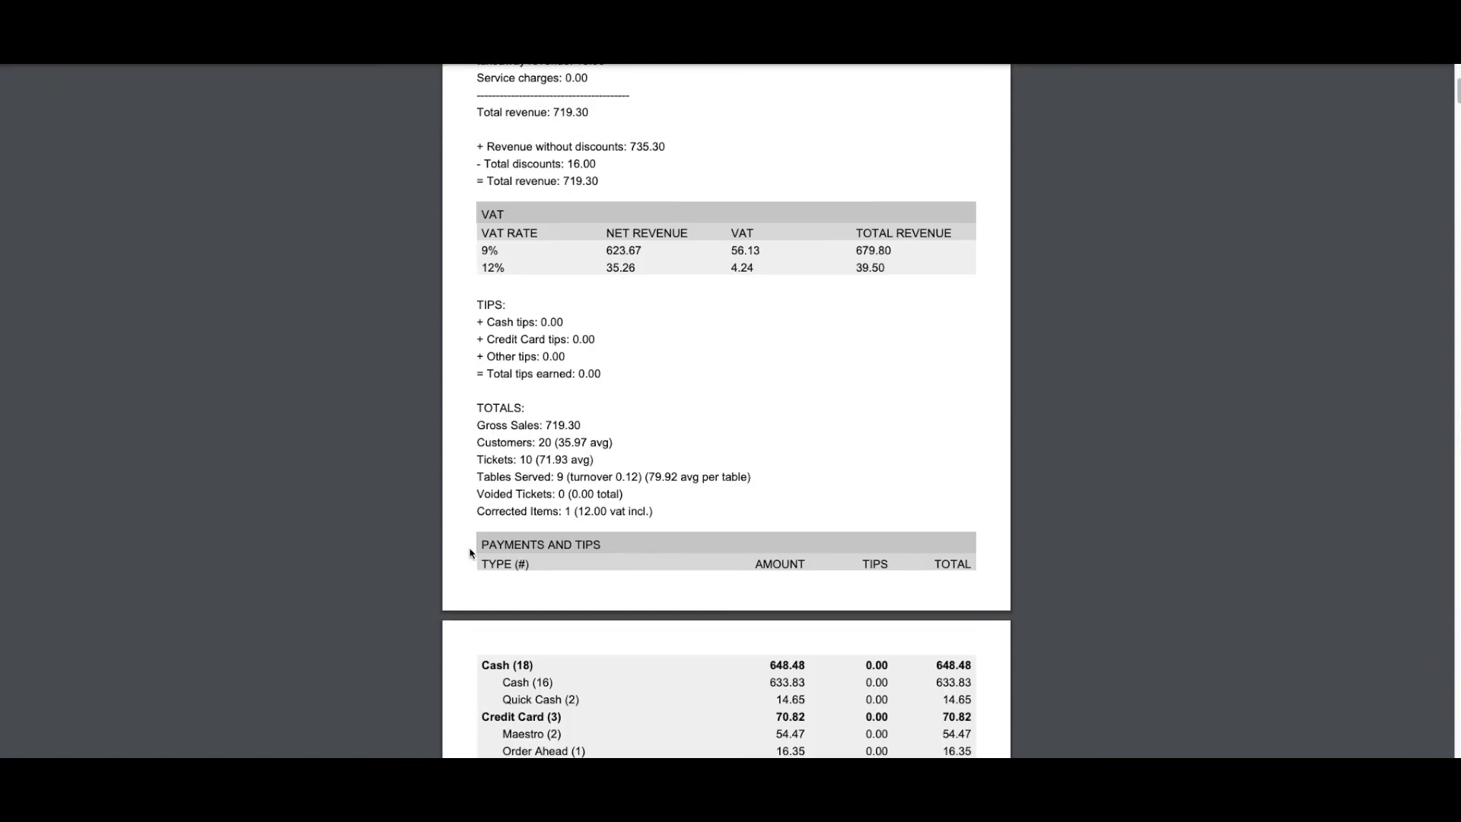
scroll(470, 553, down, 2)
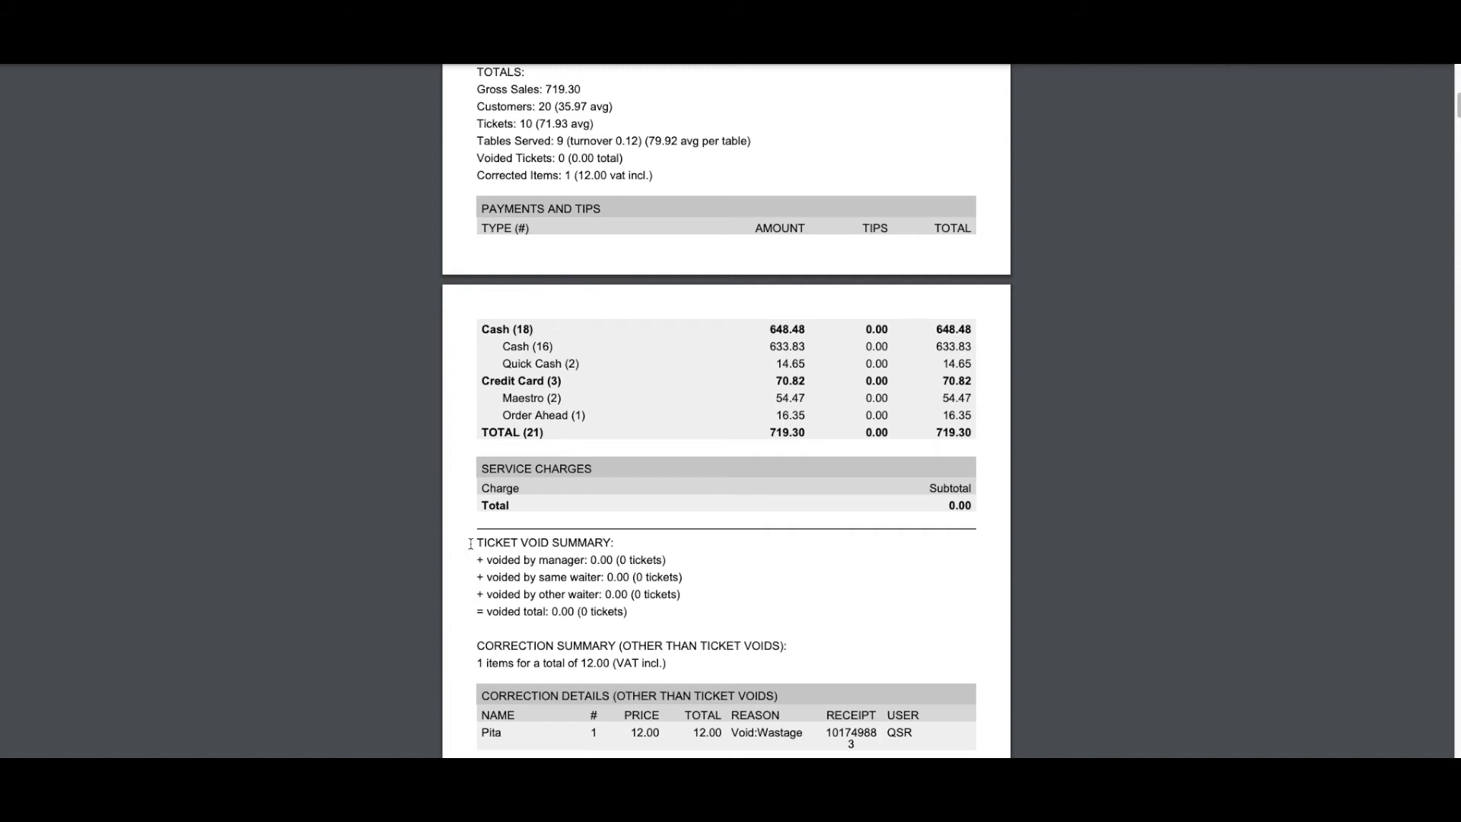
scroll(470, 544, down, 2)
scroll(471, 544, down, 1)
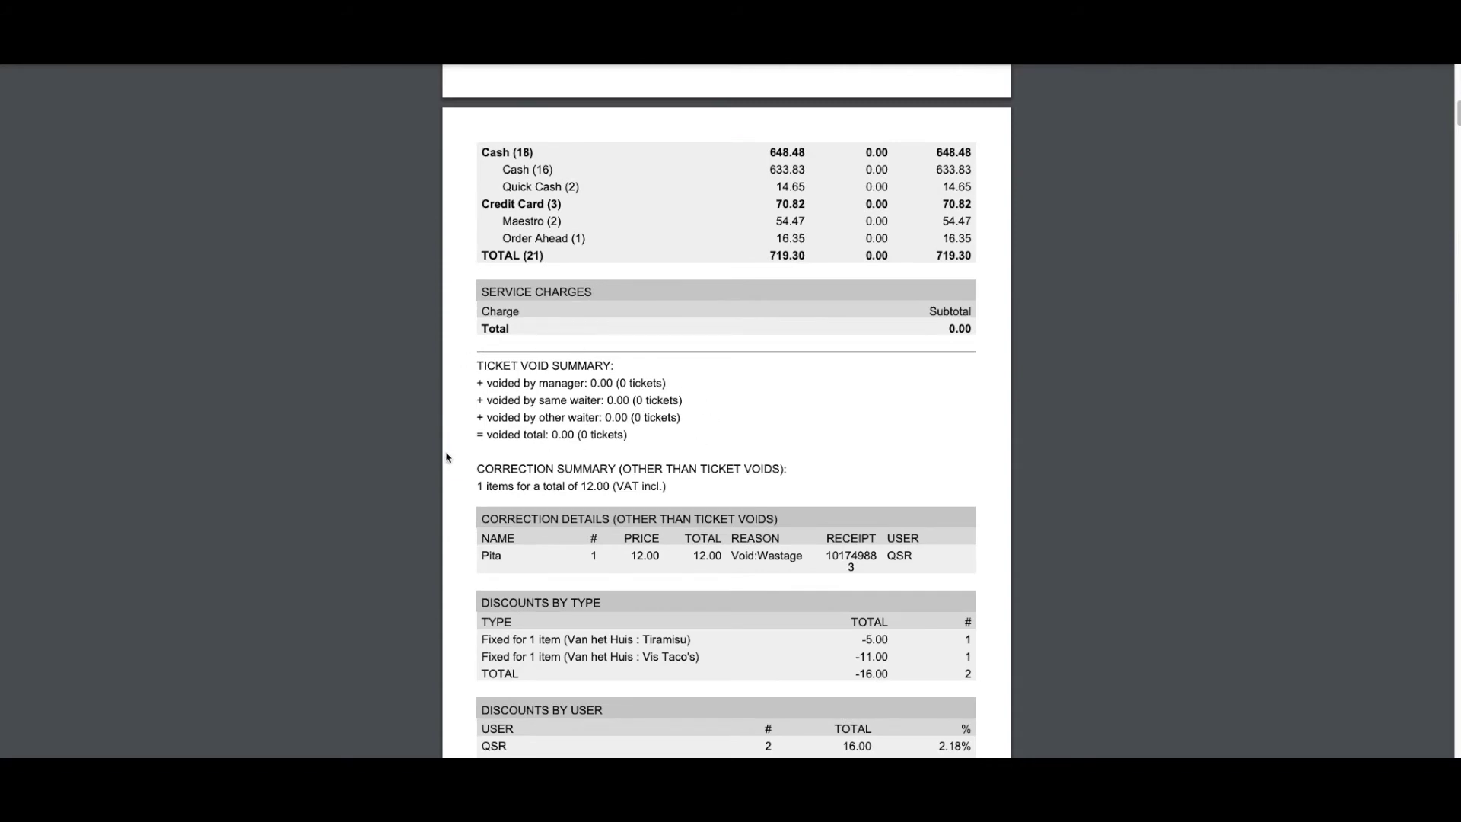
scroll(447, 464, down, 9)
scroll(448, 476, down, 7)
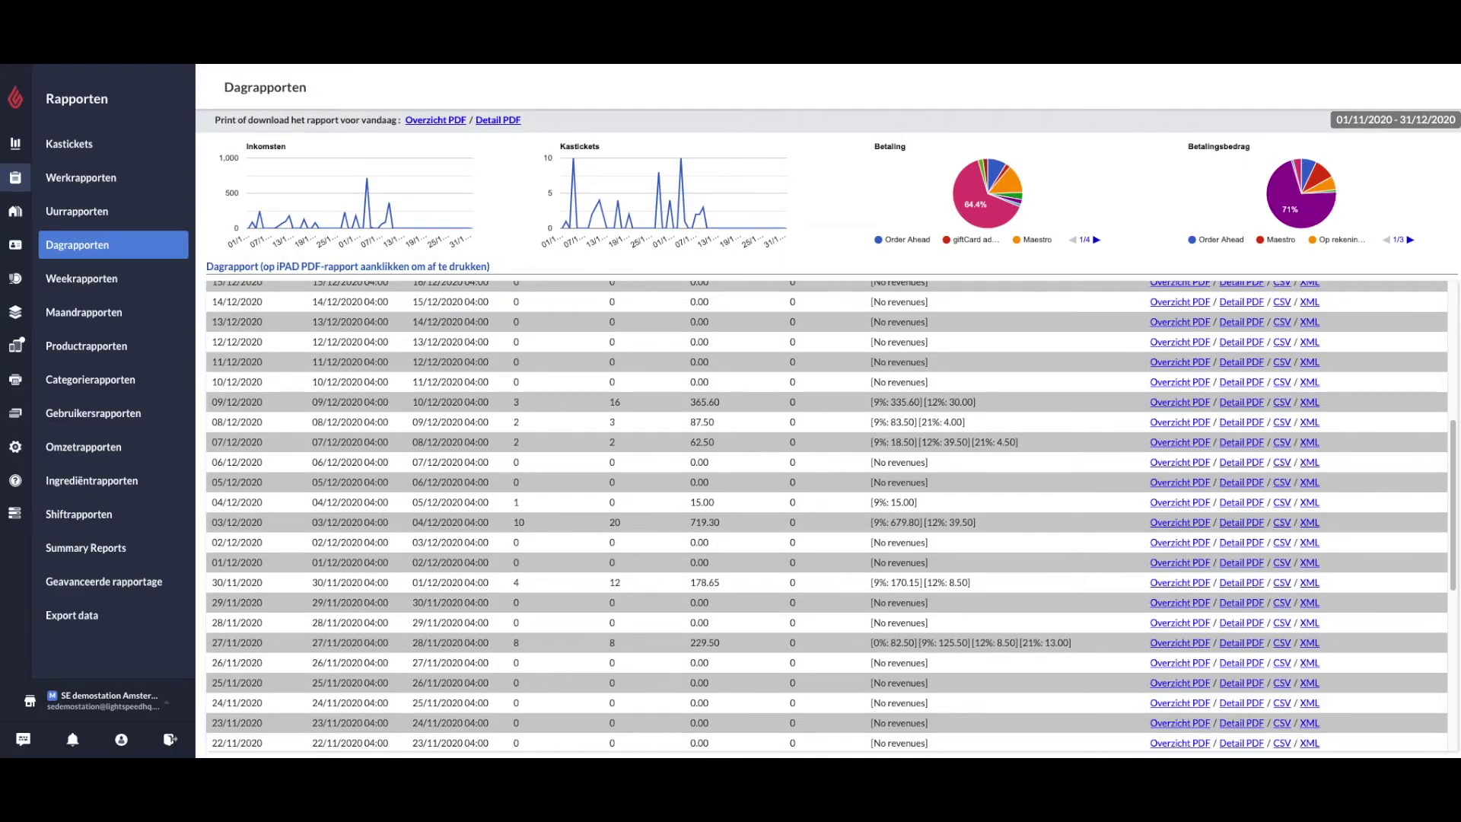
- View the product reports, the revenue per category report and the list of advanced reports
click(87, 348)
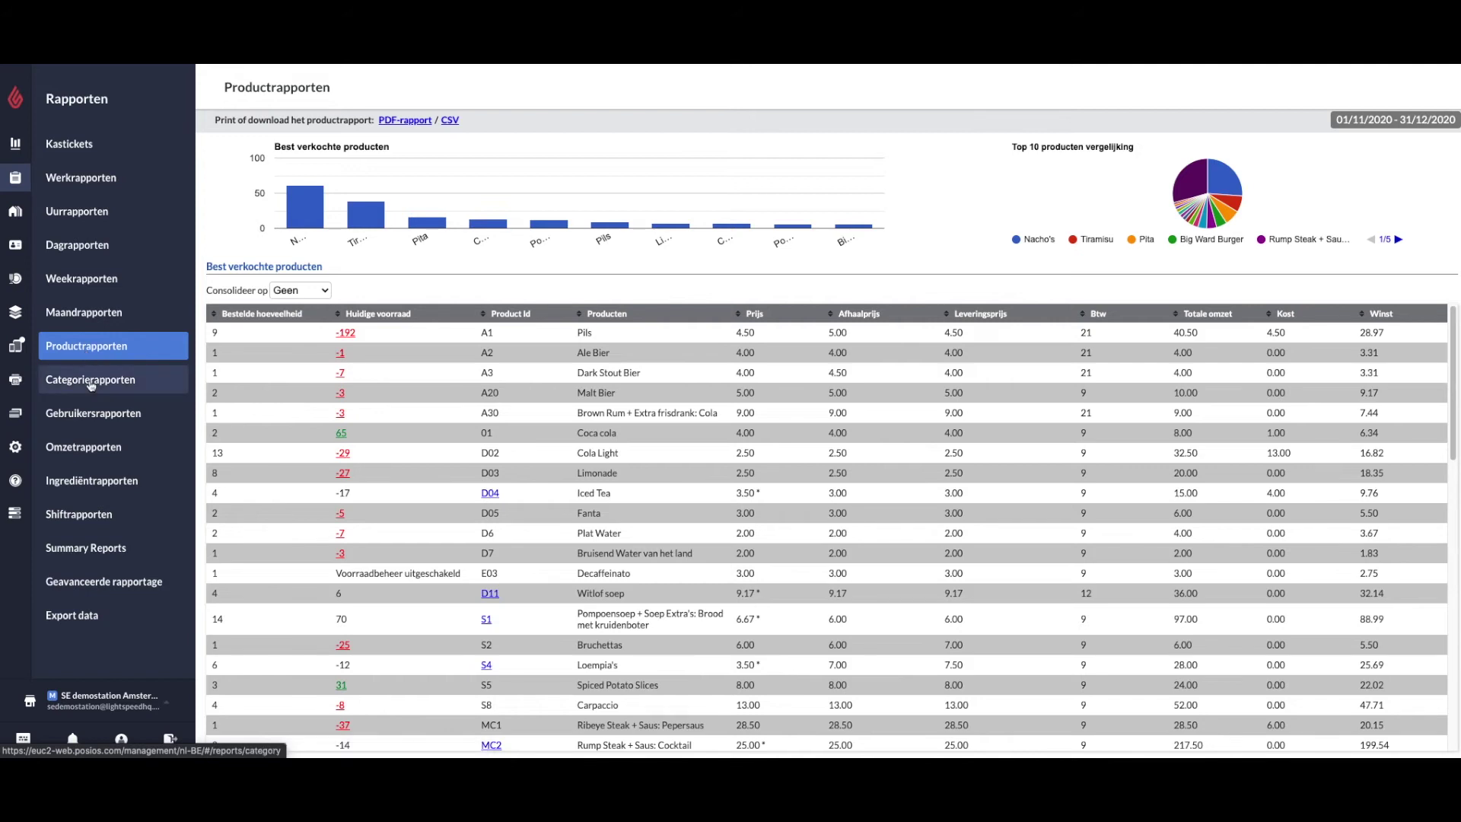
click(91, 385)
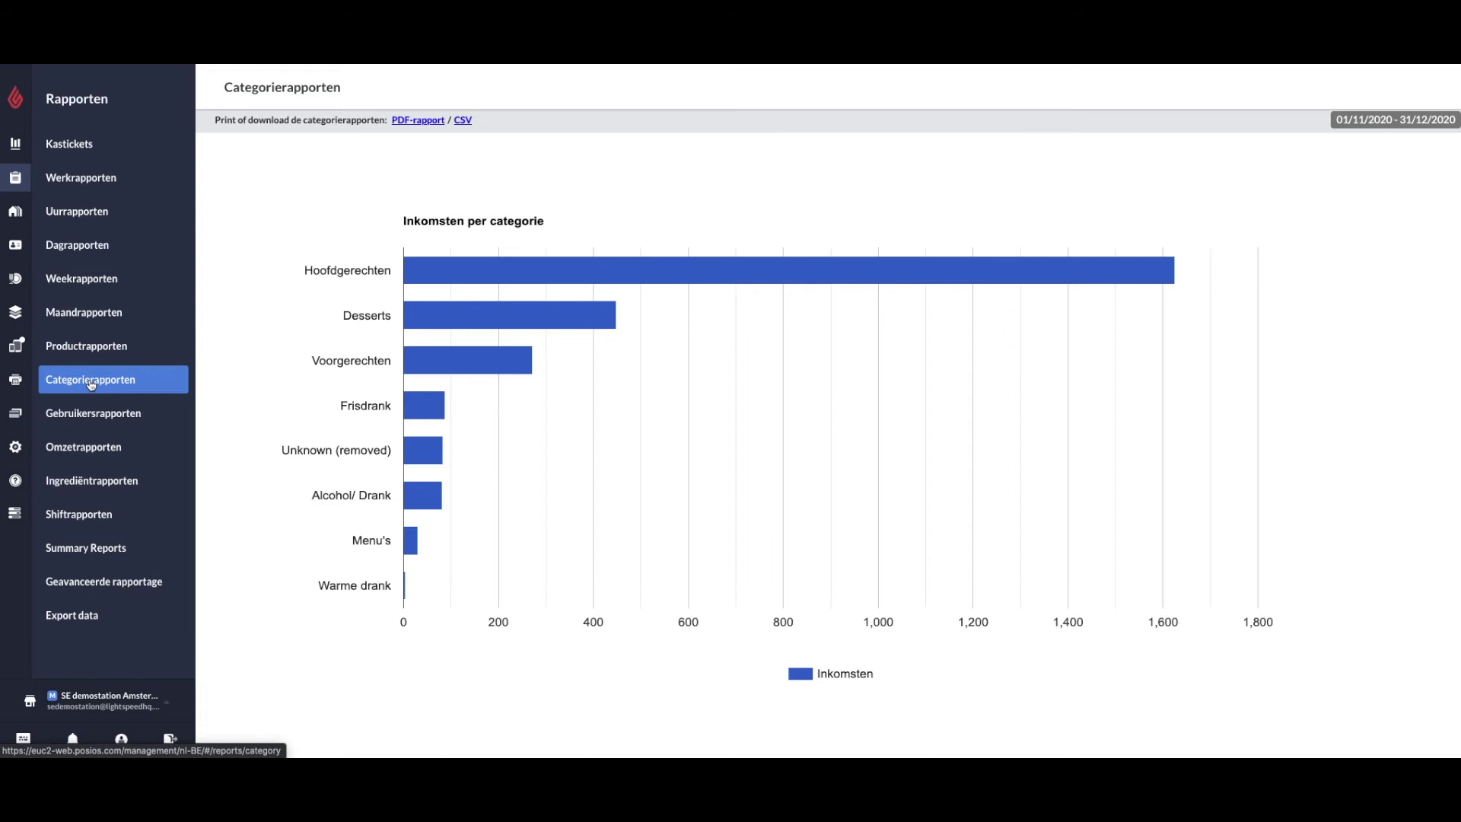
click(85, 586)
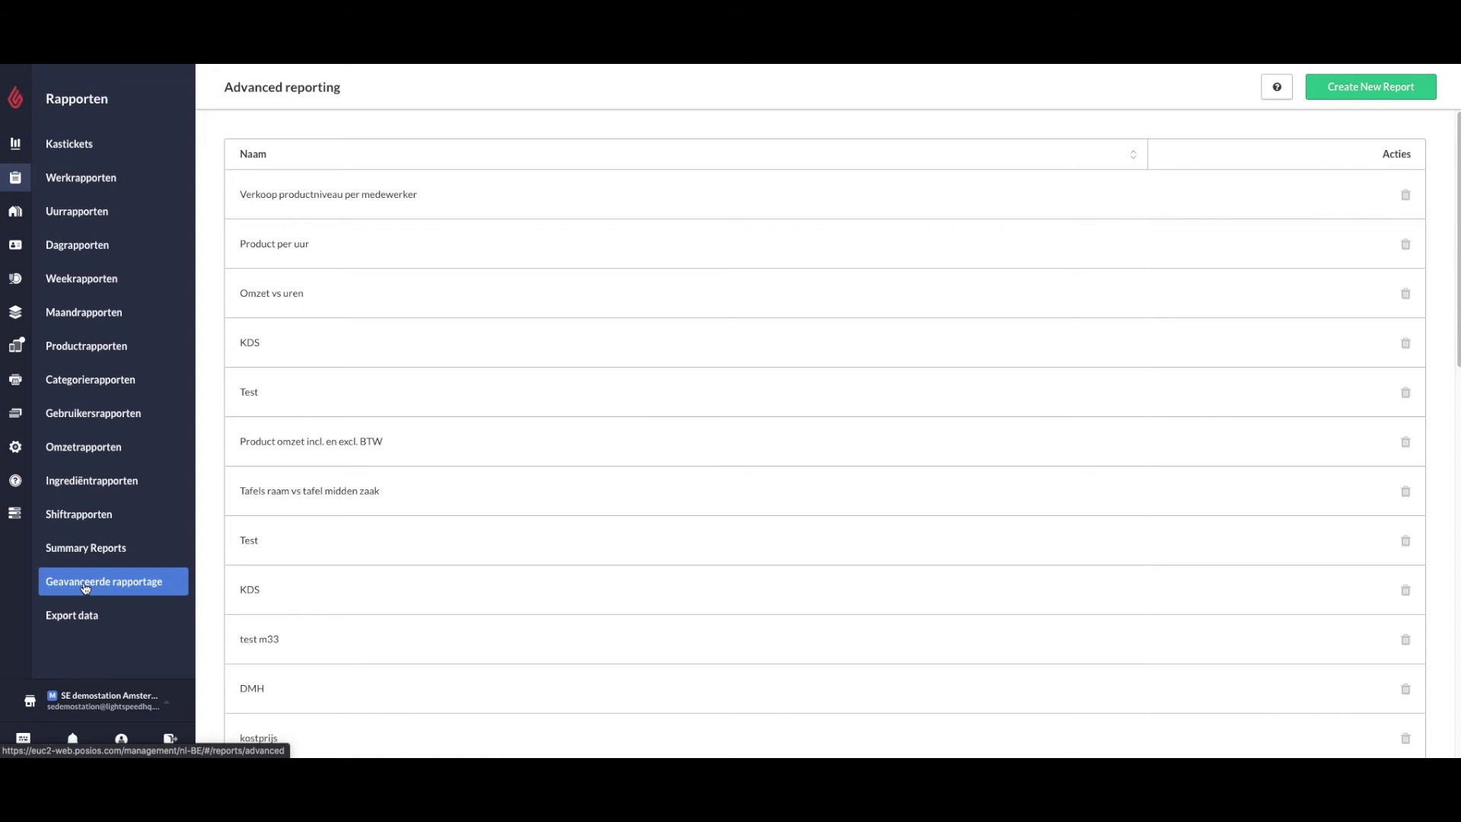
click(85, 587)
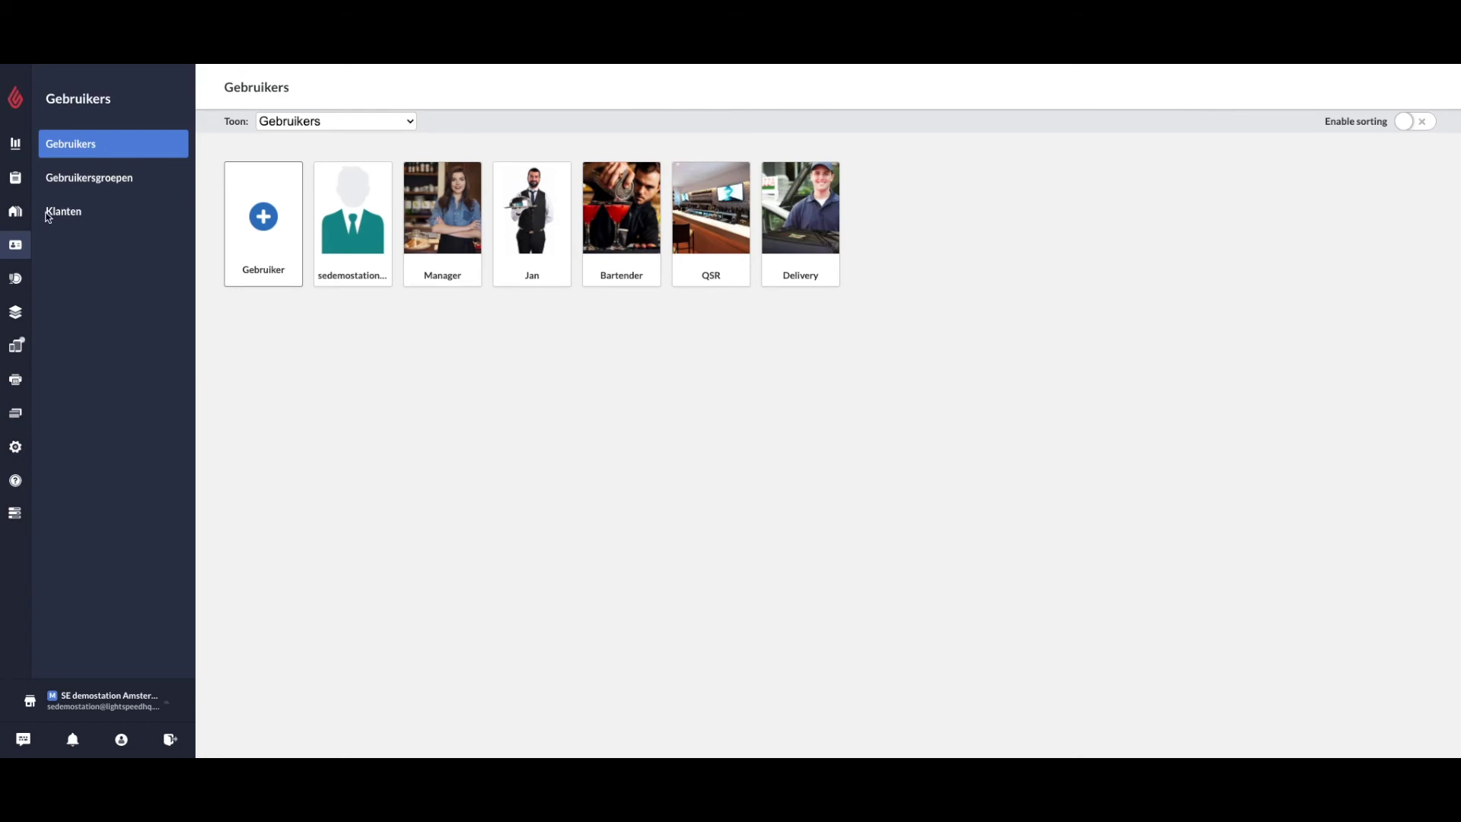
- Review the waiter's user profile, keep Restaurant as default floor with No default table, save it, and show the user groups
mouse_move(50, 254)
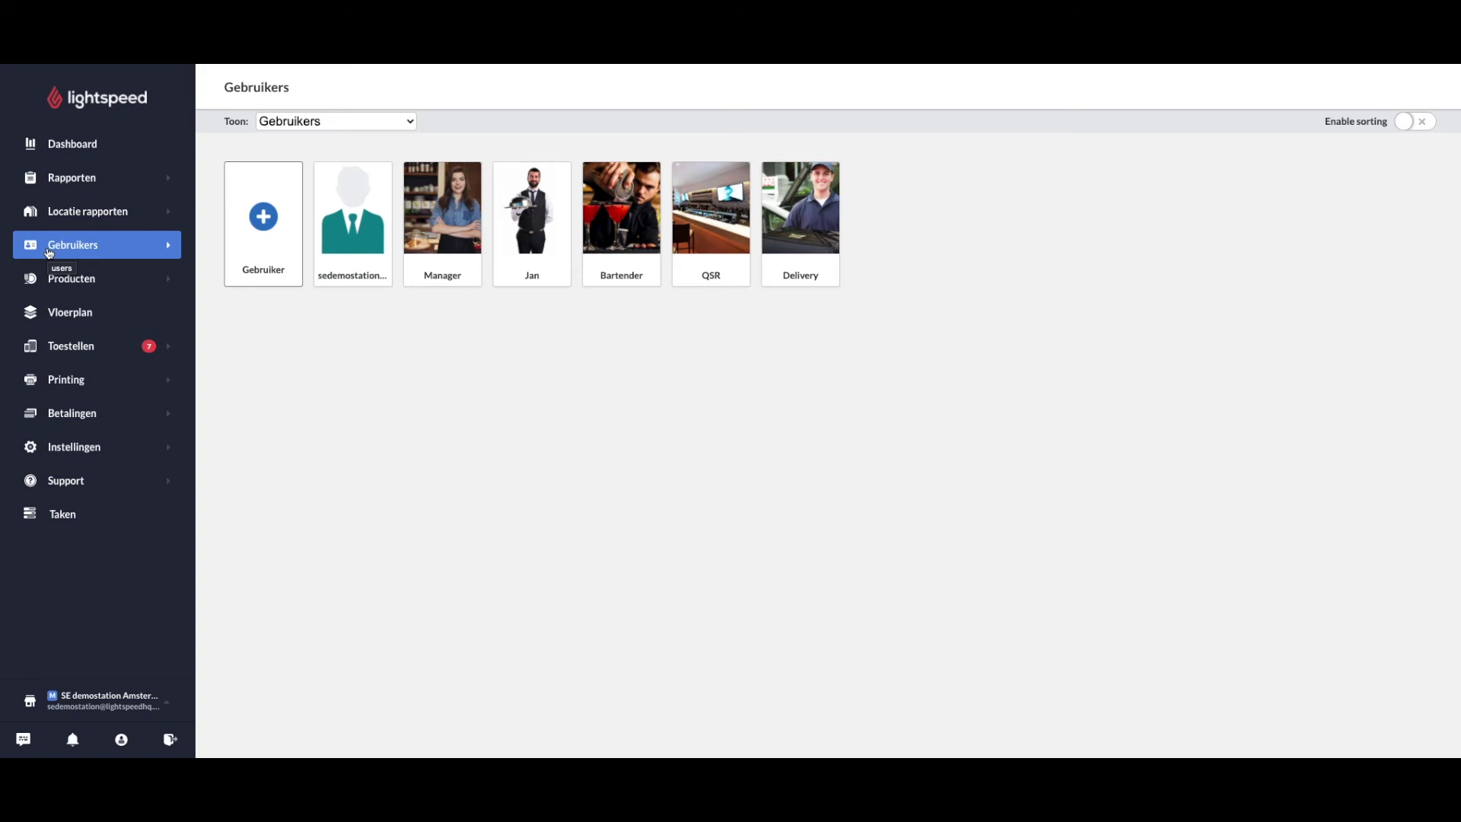
click(163, 252)
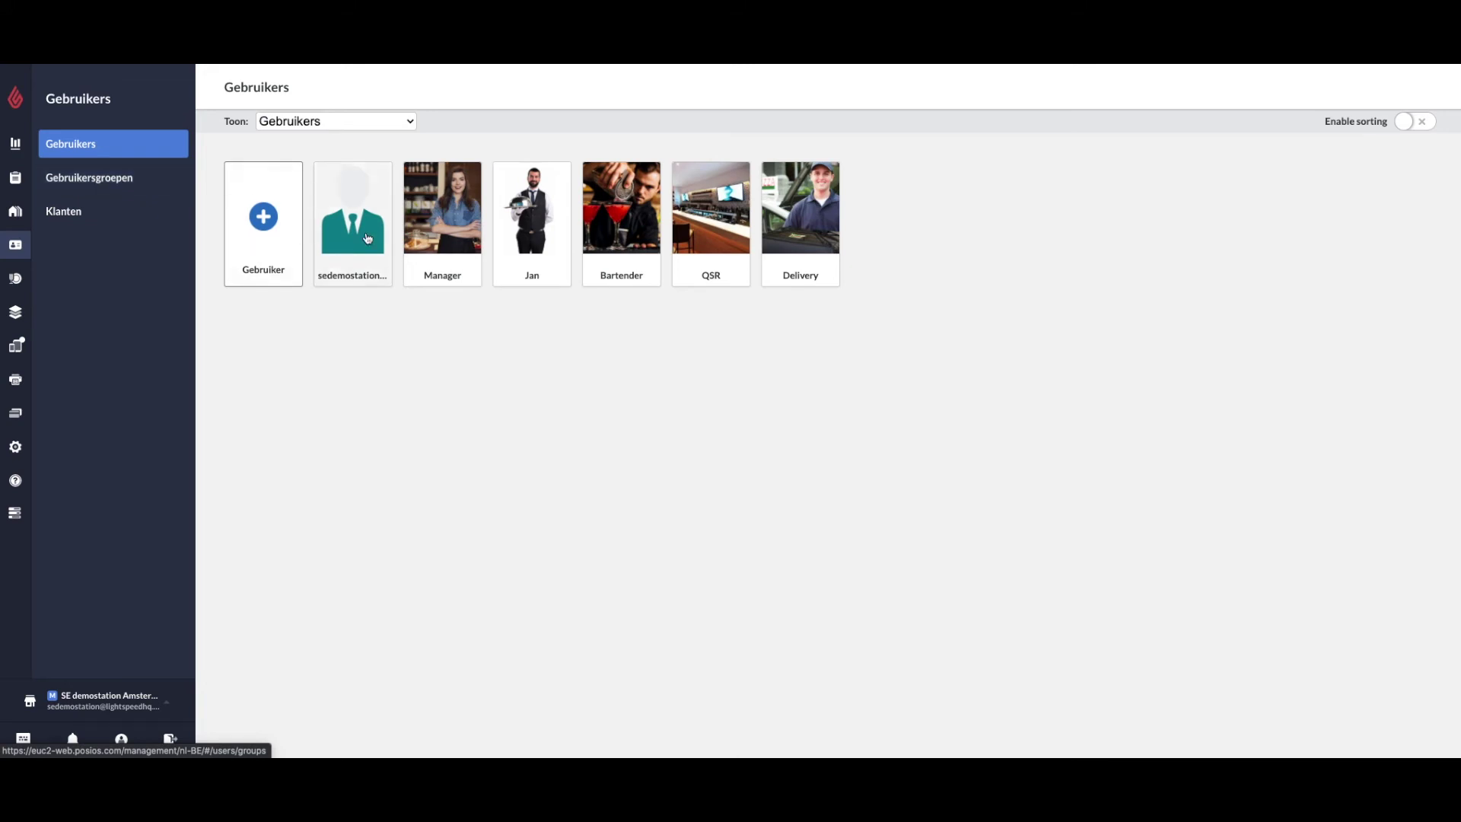
click(508, 244)
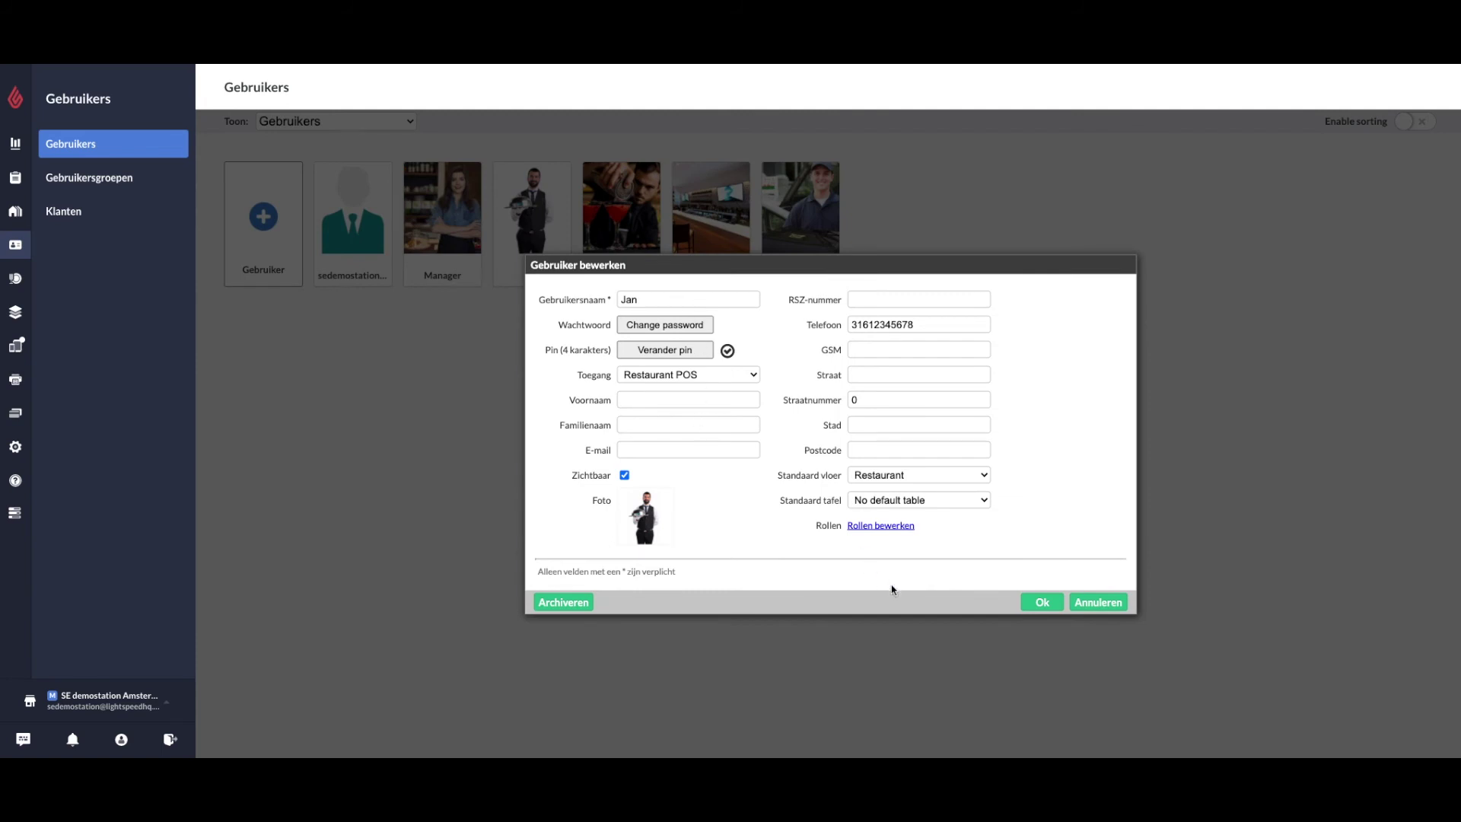
click(962, 477)
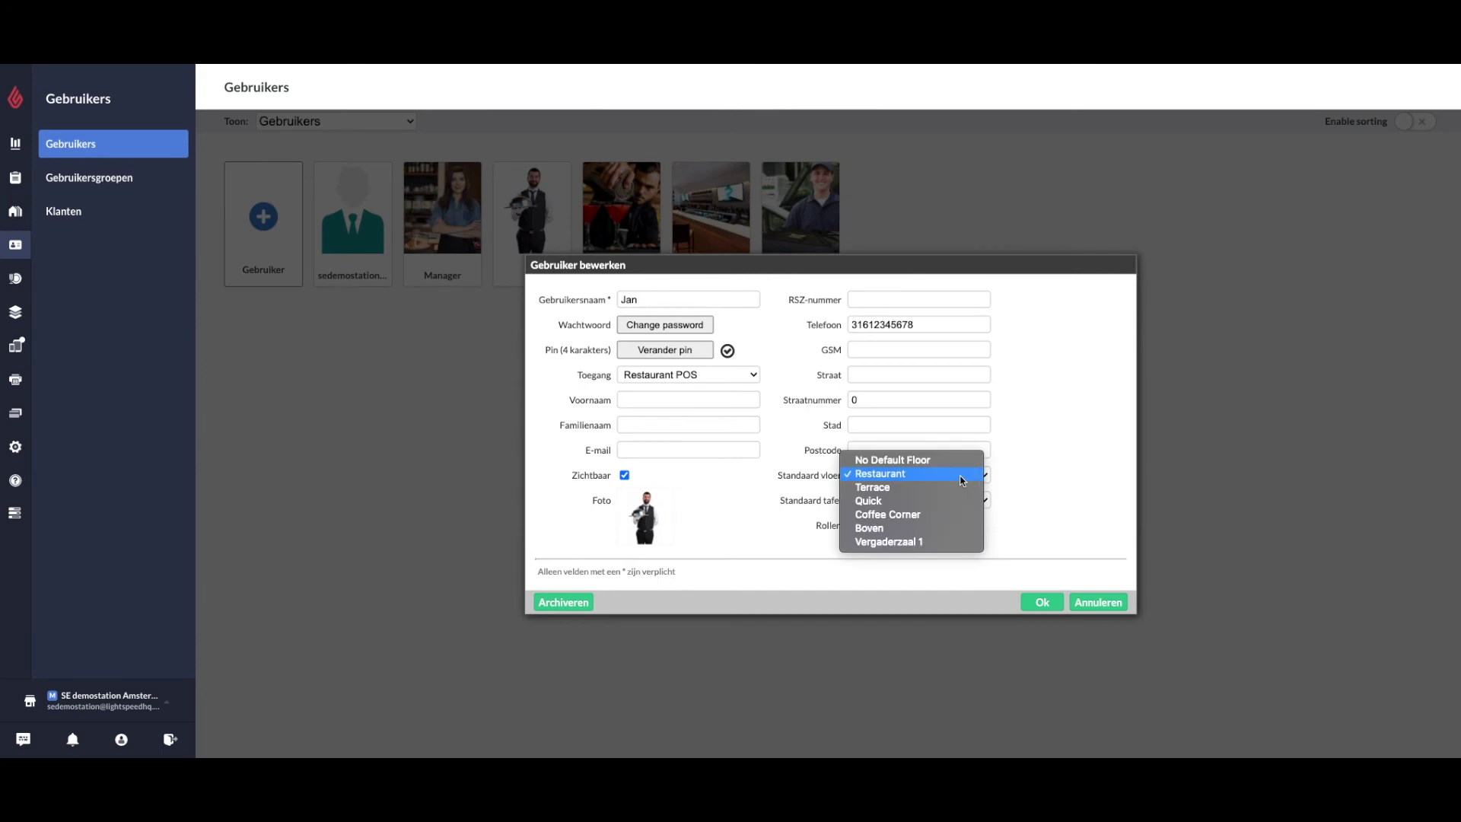
click(960, 475)
click(957, 501)
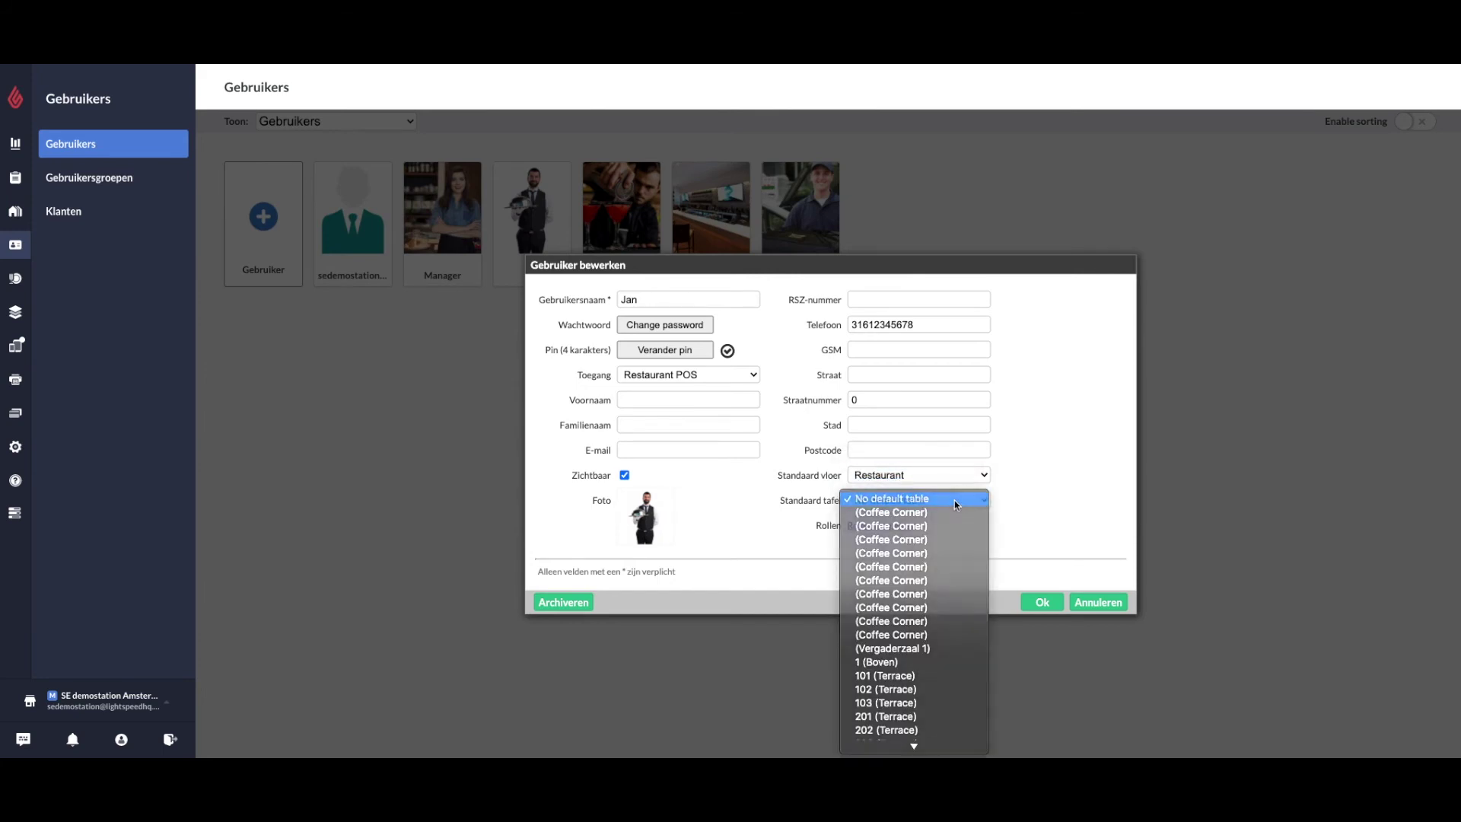
click(957, 505)
click(1040, 603)
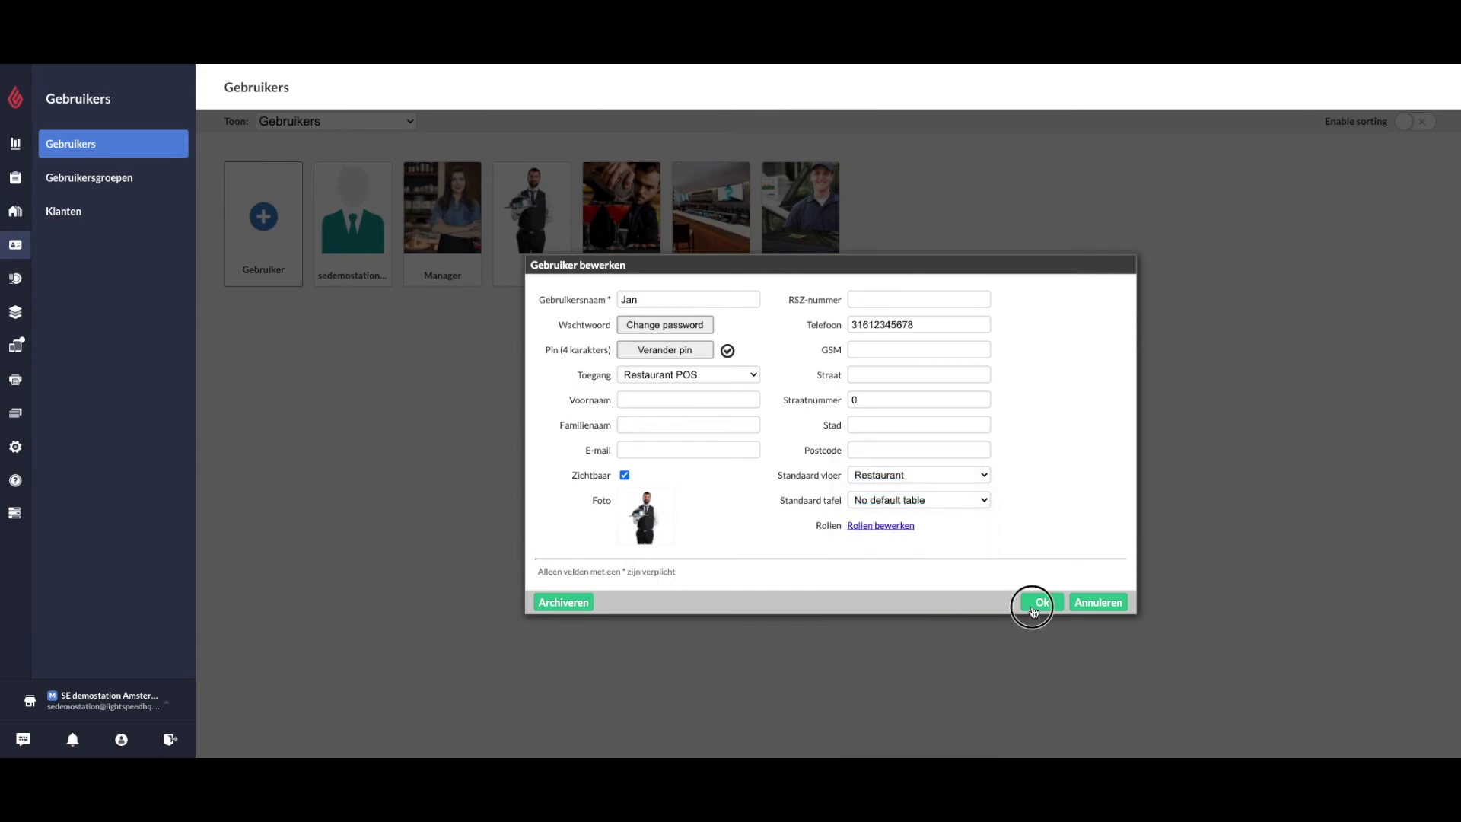
click(99, 185)
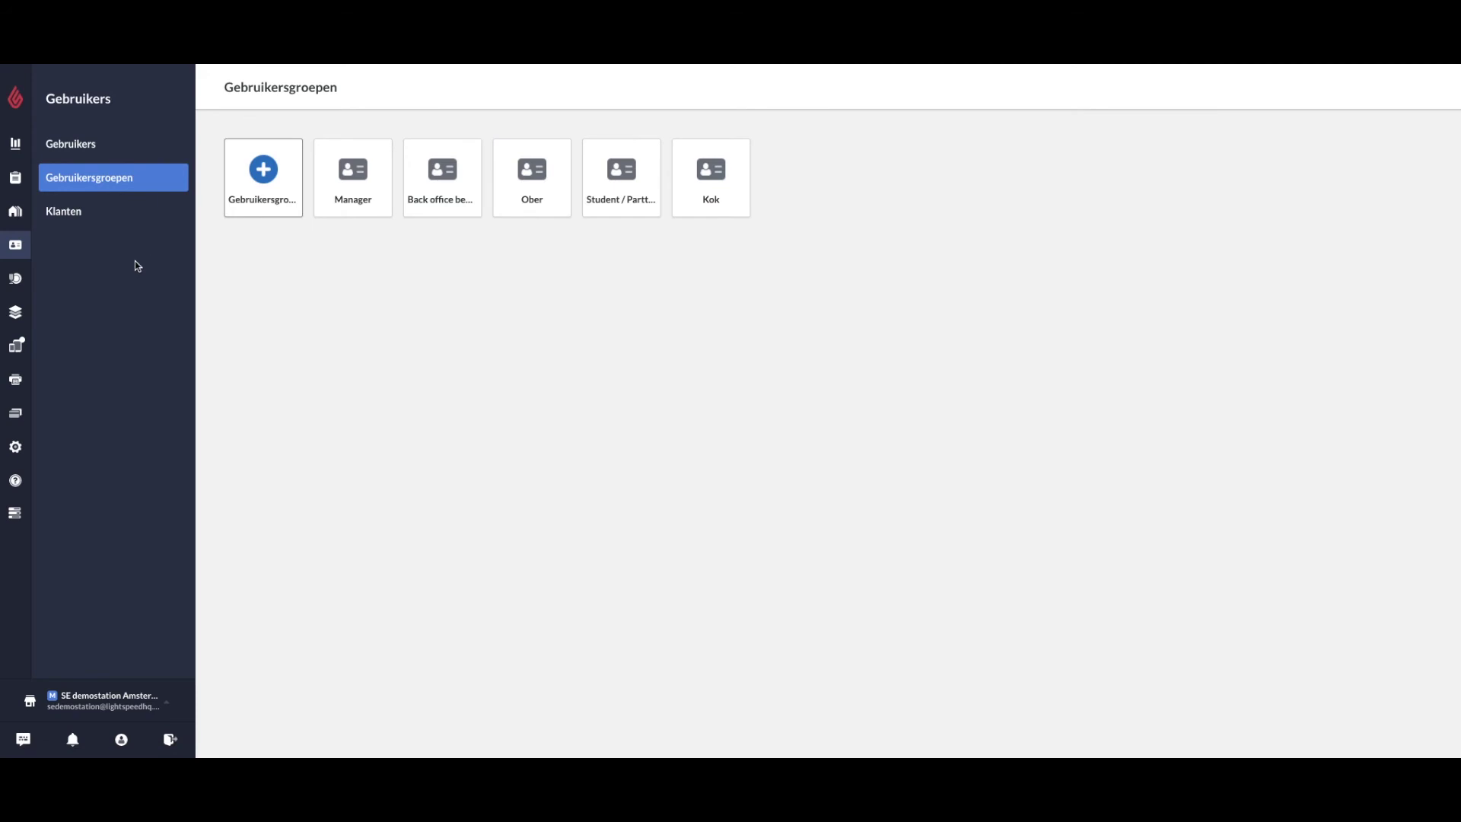
- Go to product management and view the overview of product categories (Categorieën)
mouse_move(19, 259)
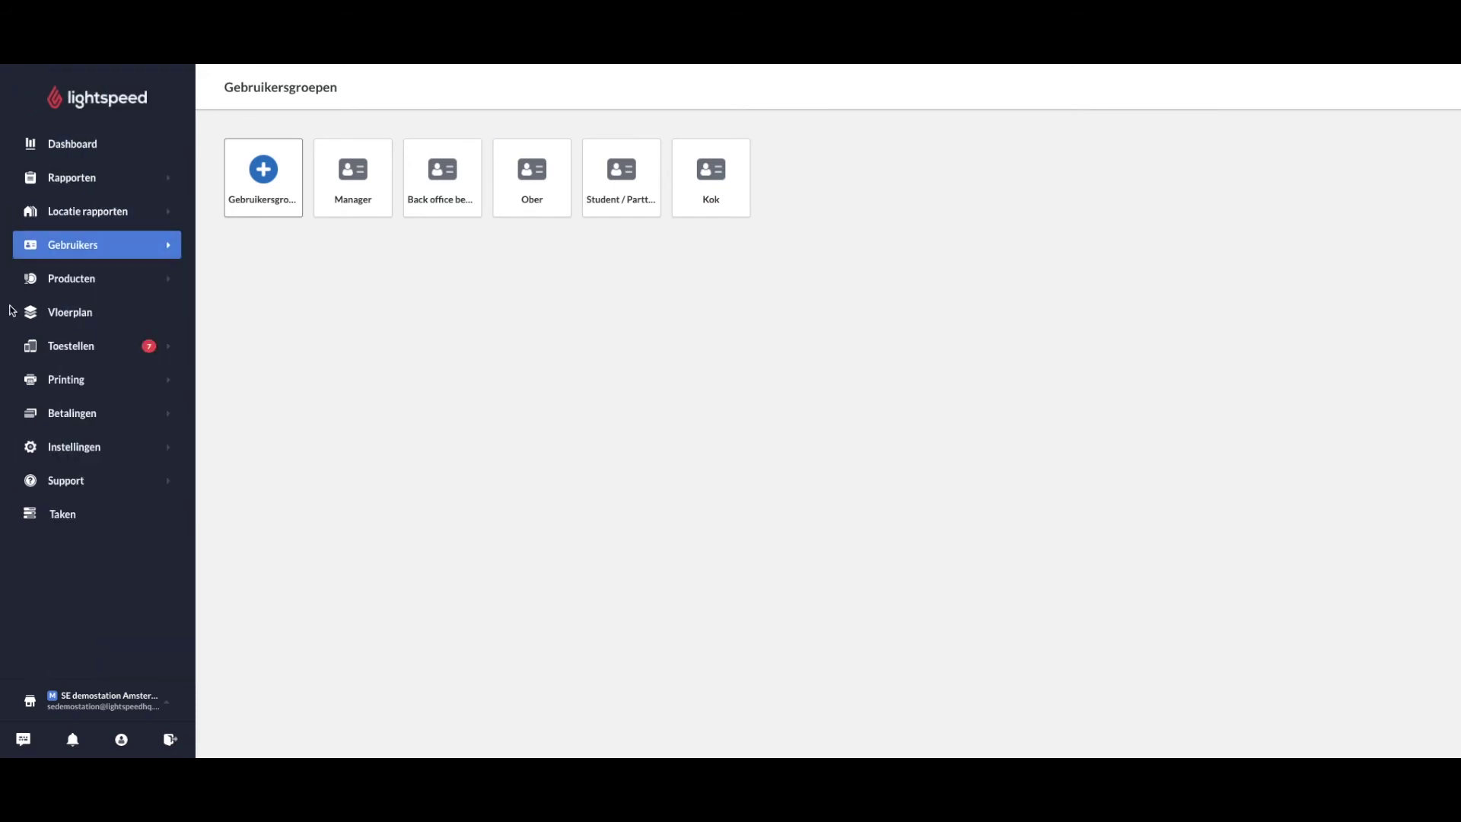
click(70, 283)
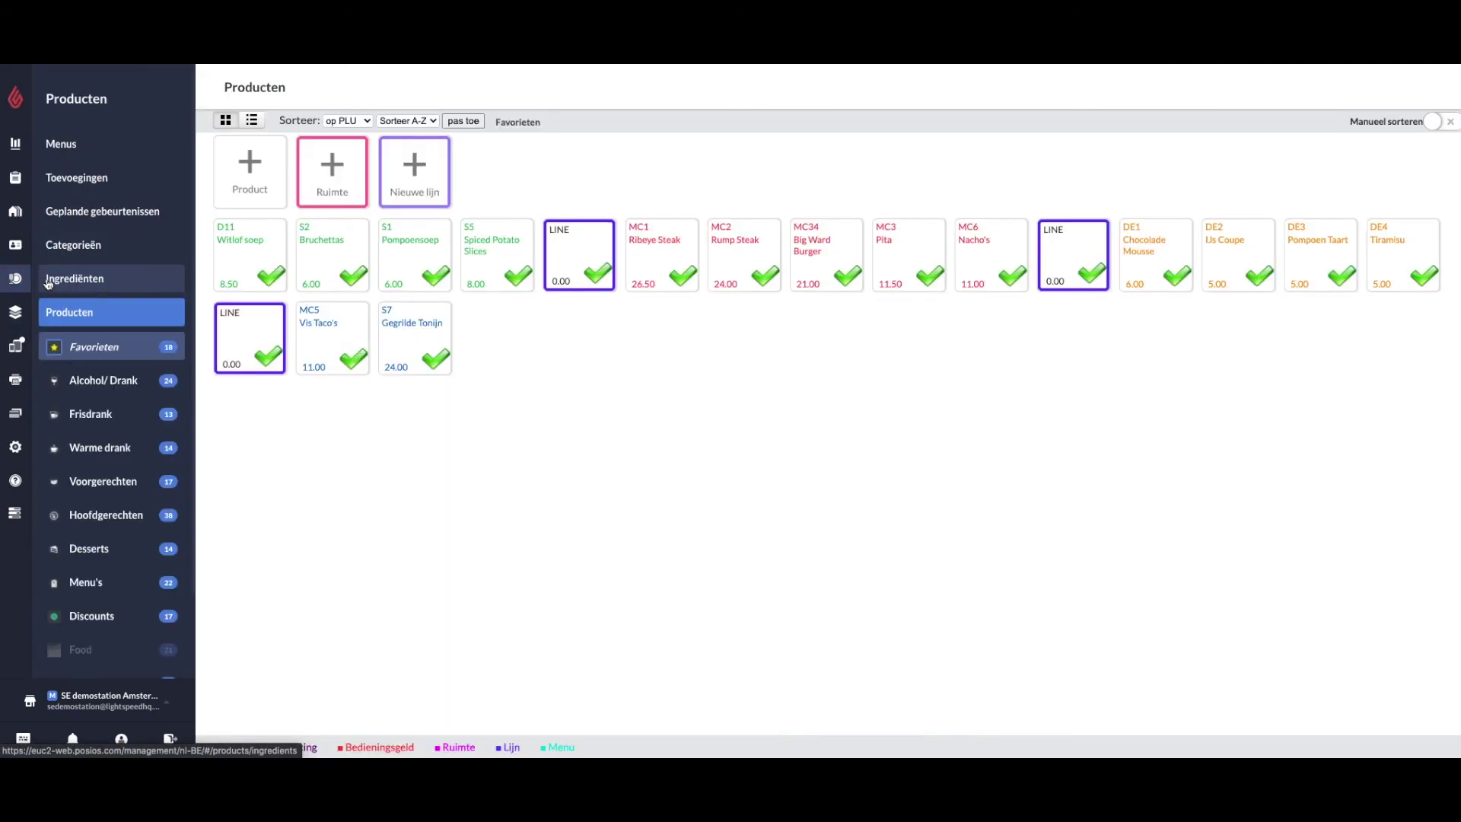
click(143, 280)
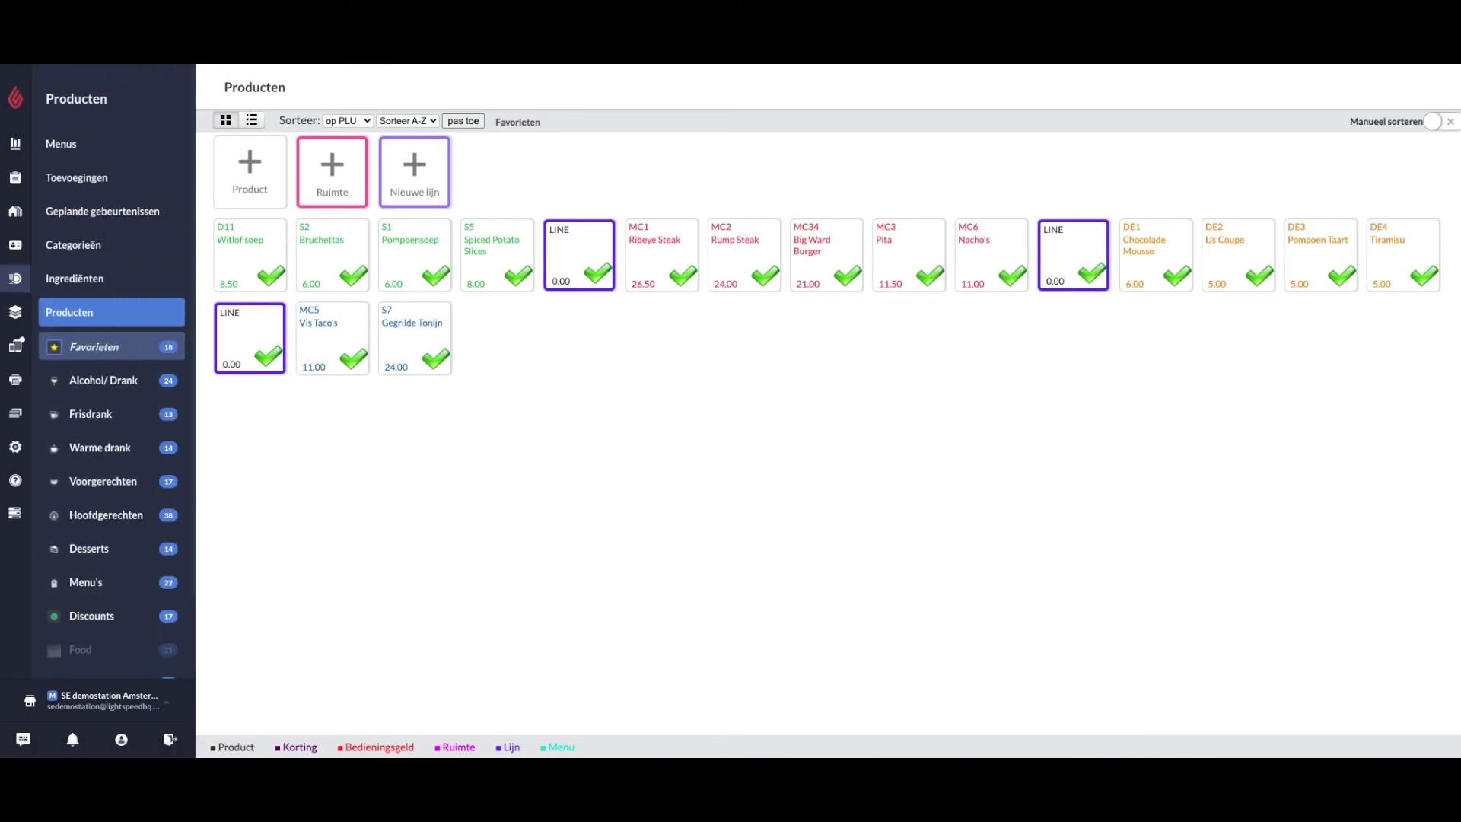
click(65, 251)
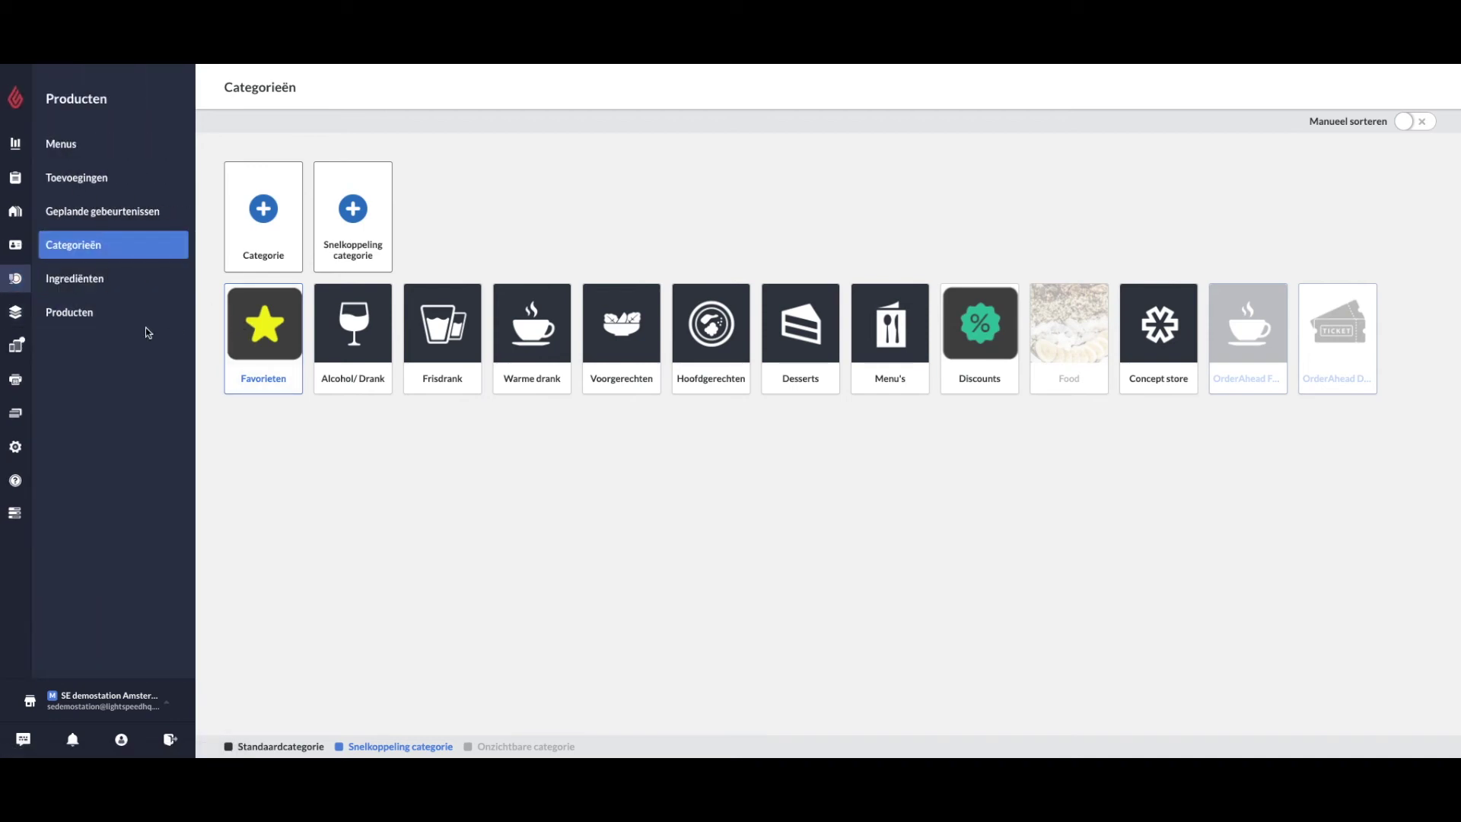
- Review the basic and advanced settings of the Pompoensoep product in the Voorgerechten category and save the product
click(97, 320)
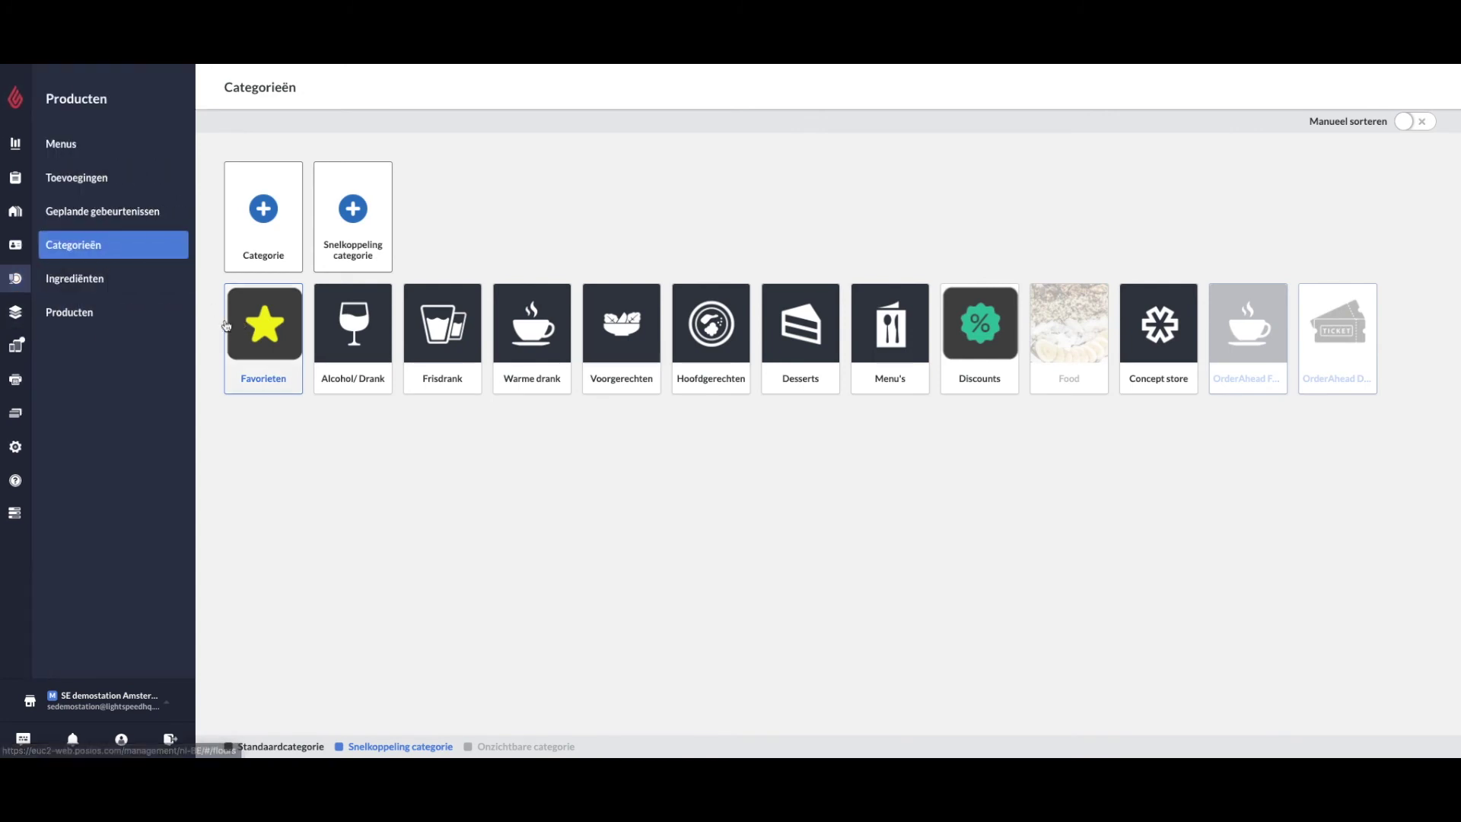
click(97, 320)
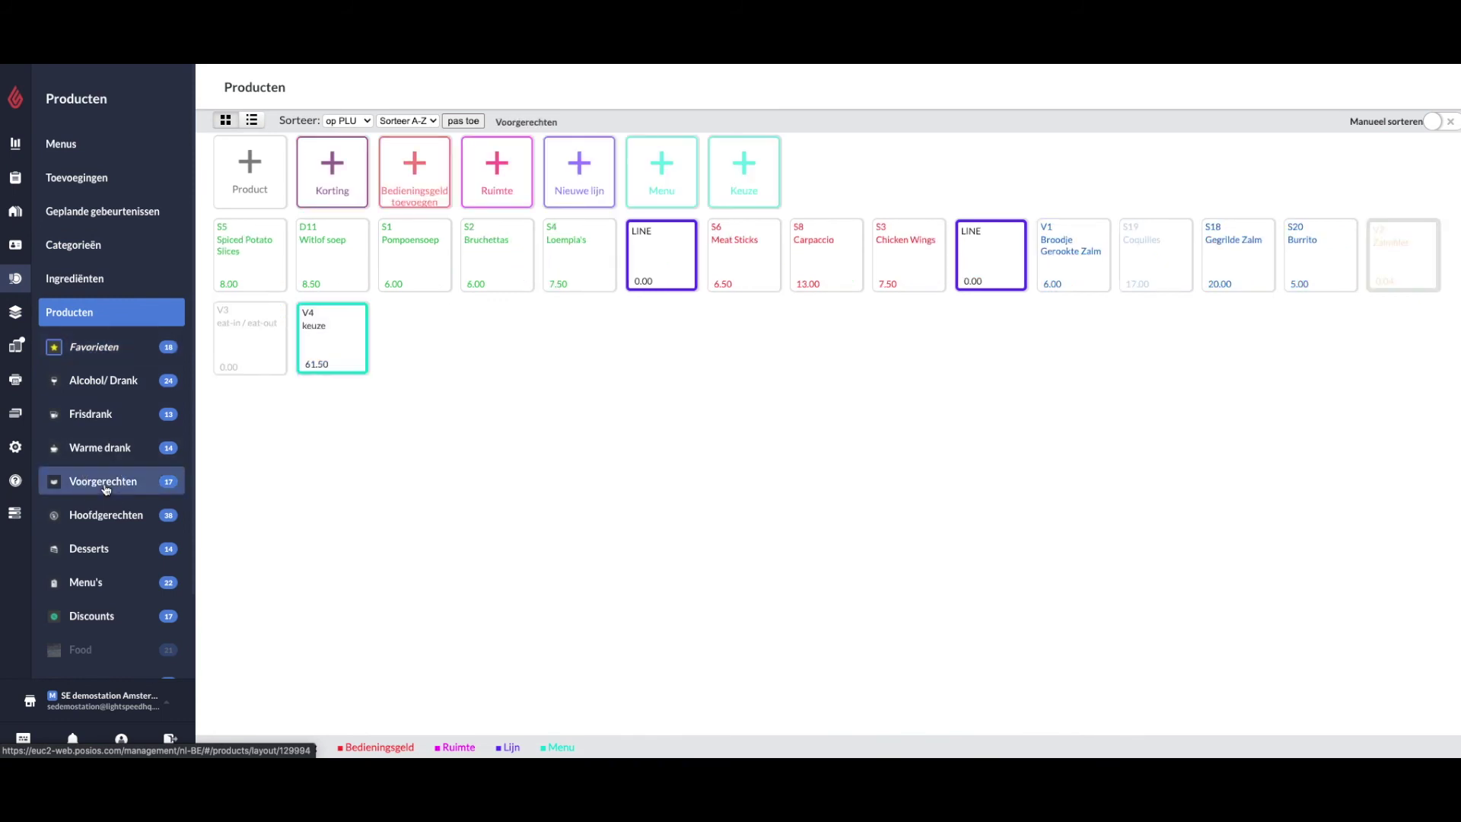
click(426, 252)
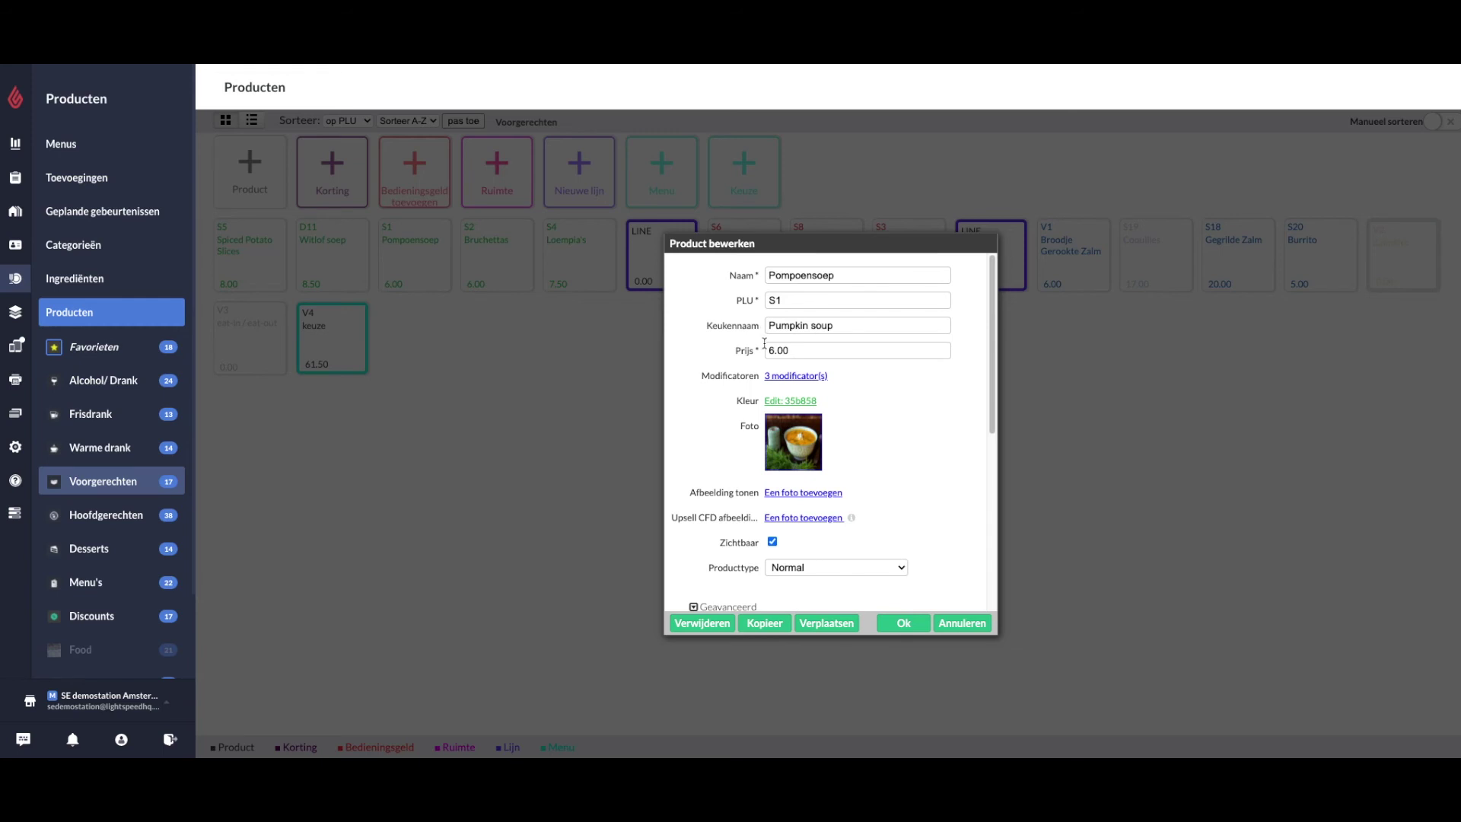
scroll(764, 344, down, 5)
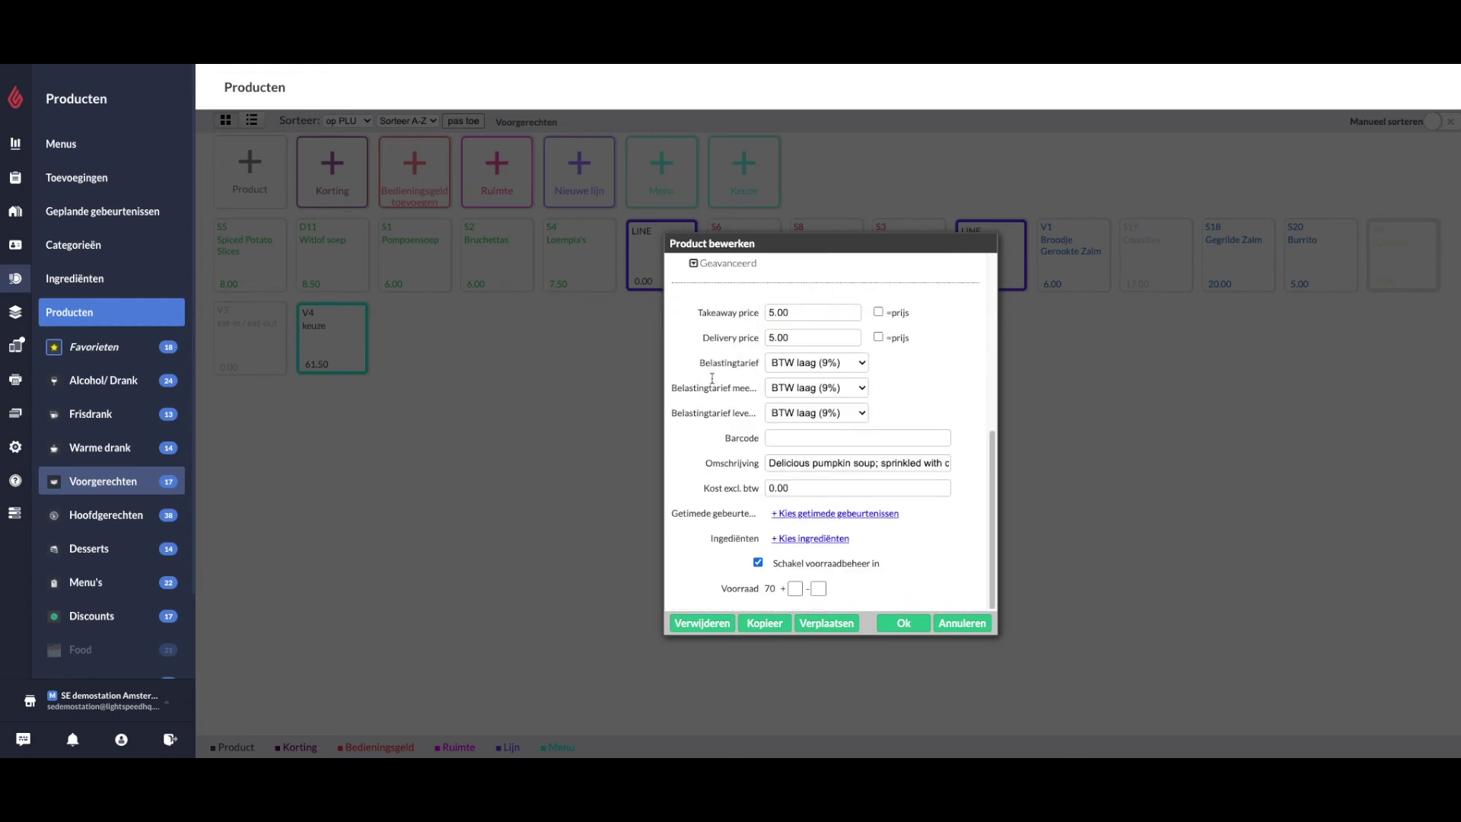
click(916, 625)
- View the planned events (Geplande gebeurtenissen) and the product additions (Toevoegingen)
click(89, 210)
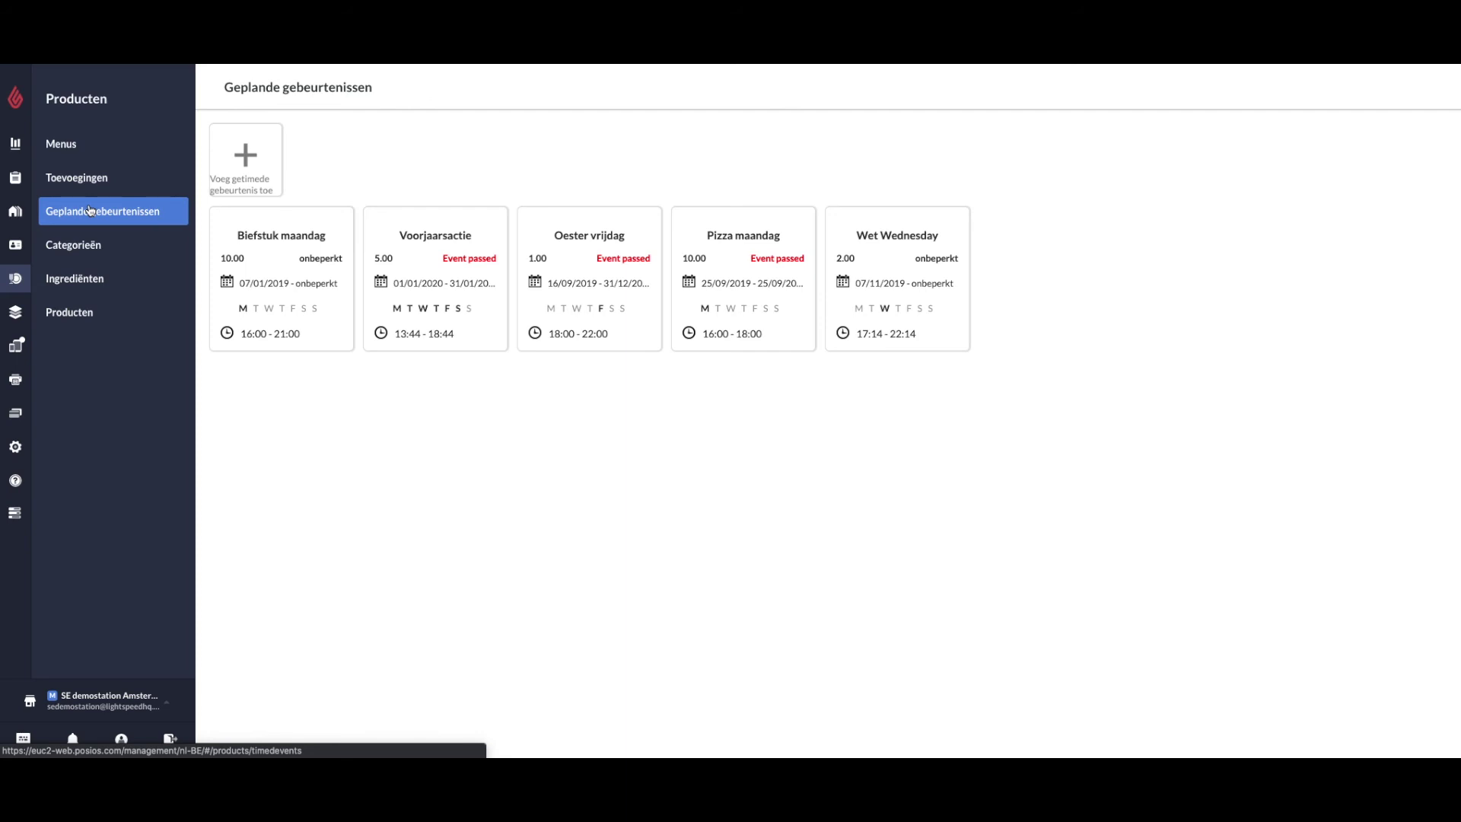
click(83, 178)
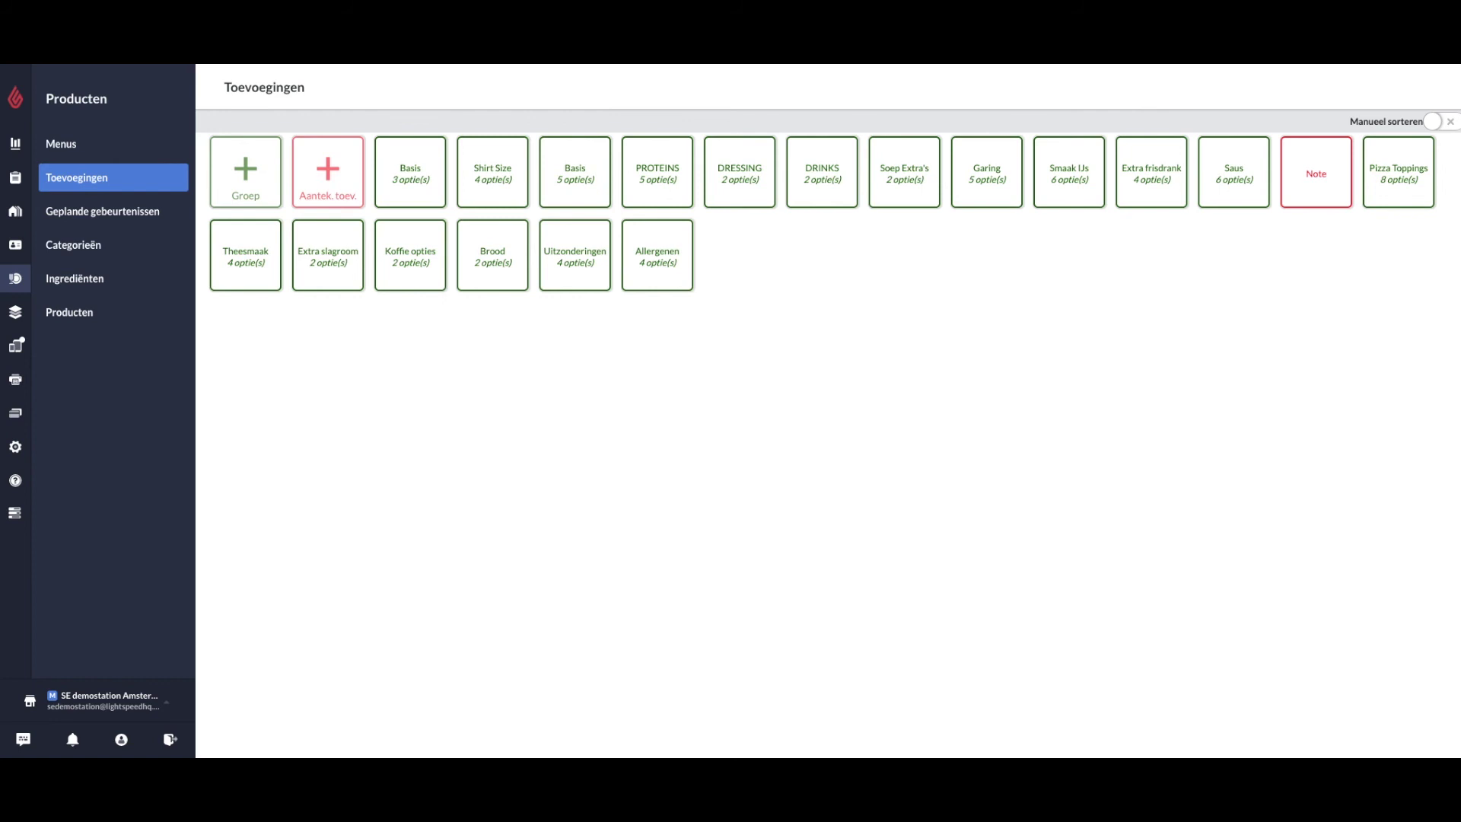
- View the product menus overview and the floor plan editor (Vloerplan) with its available floor and table elements (Tafels)
click(62, 144)
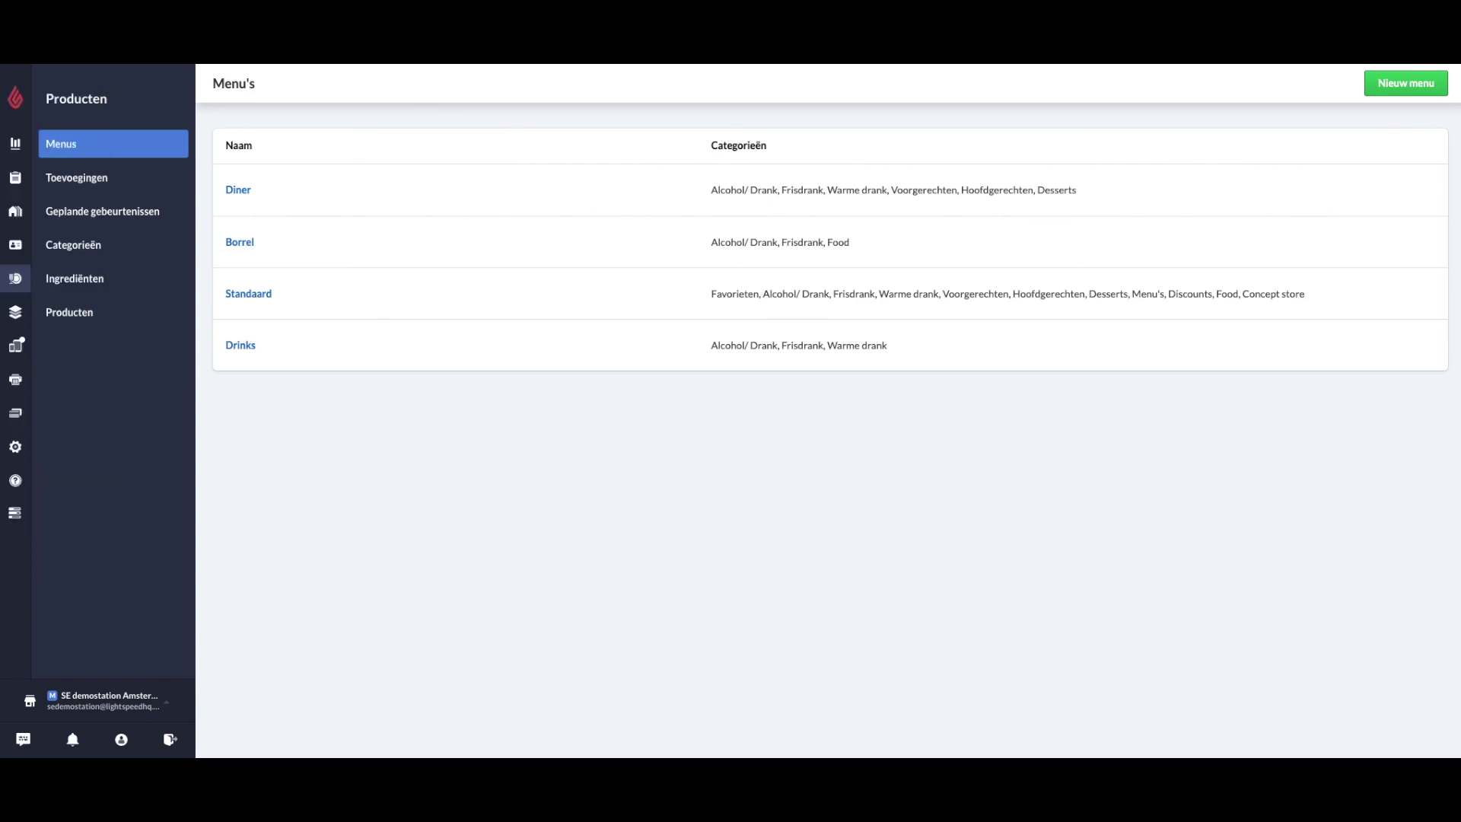
click(52, 312)
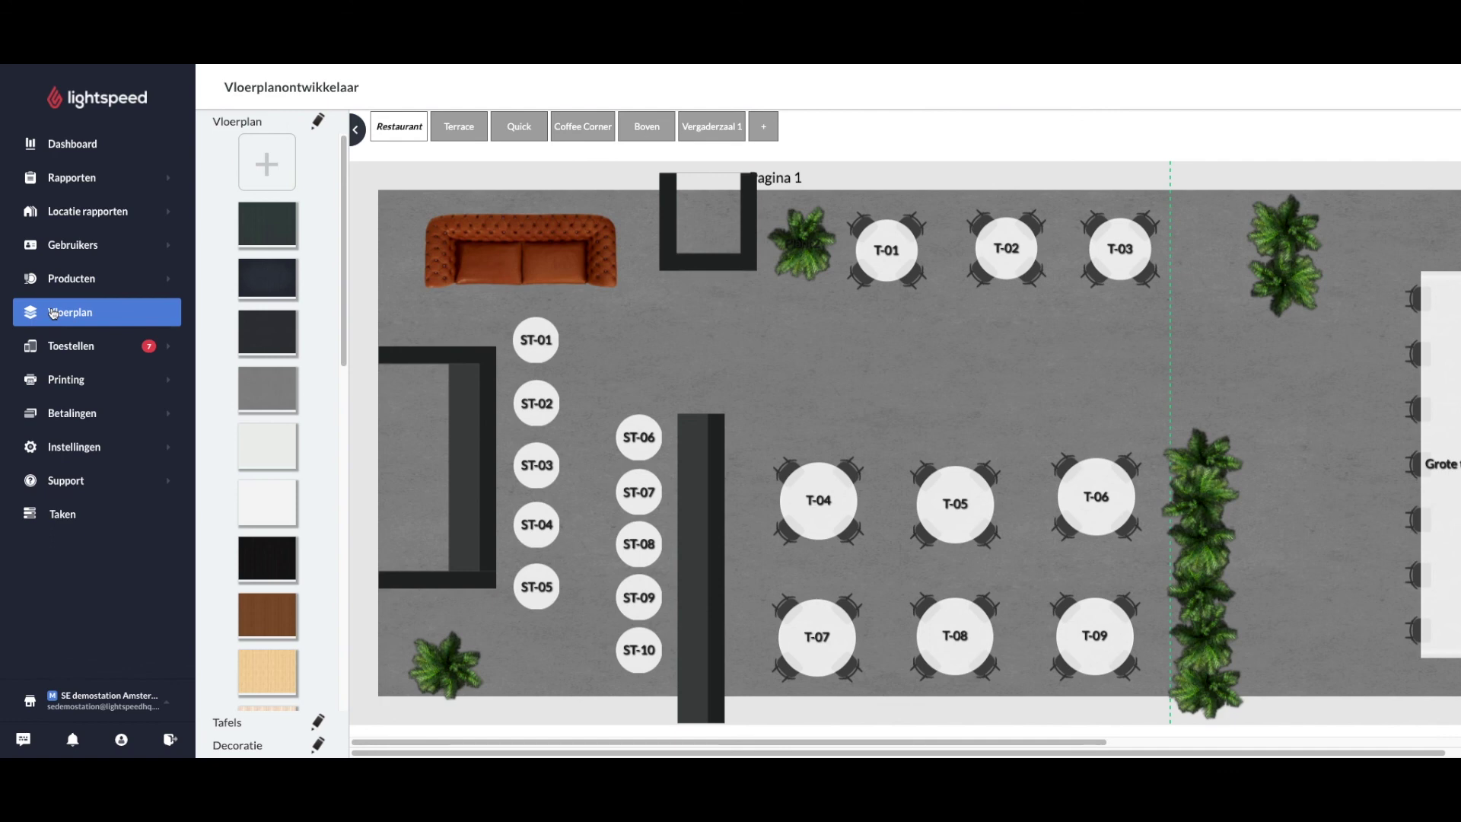
scroll(251, 313, down, 4)
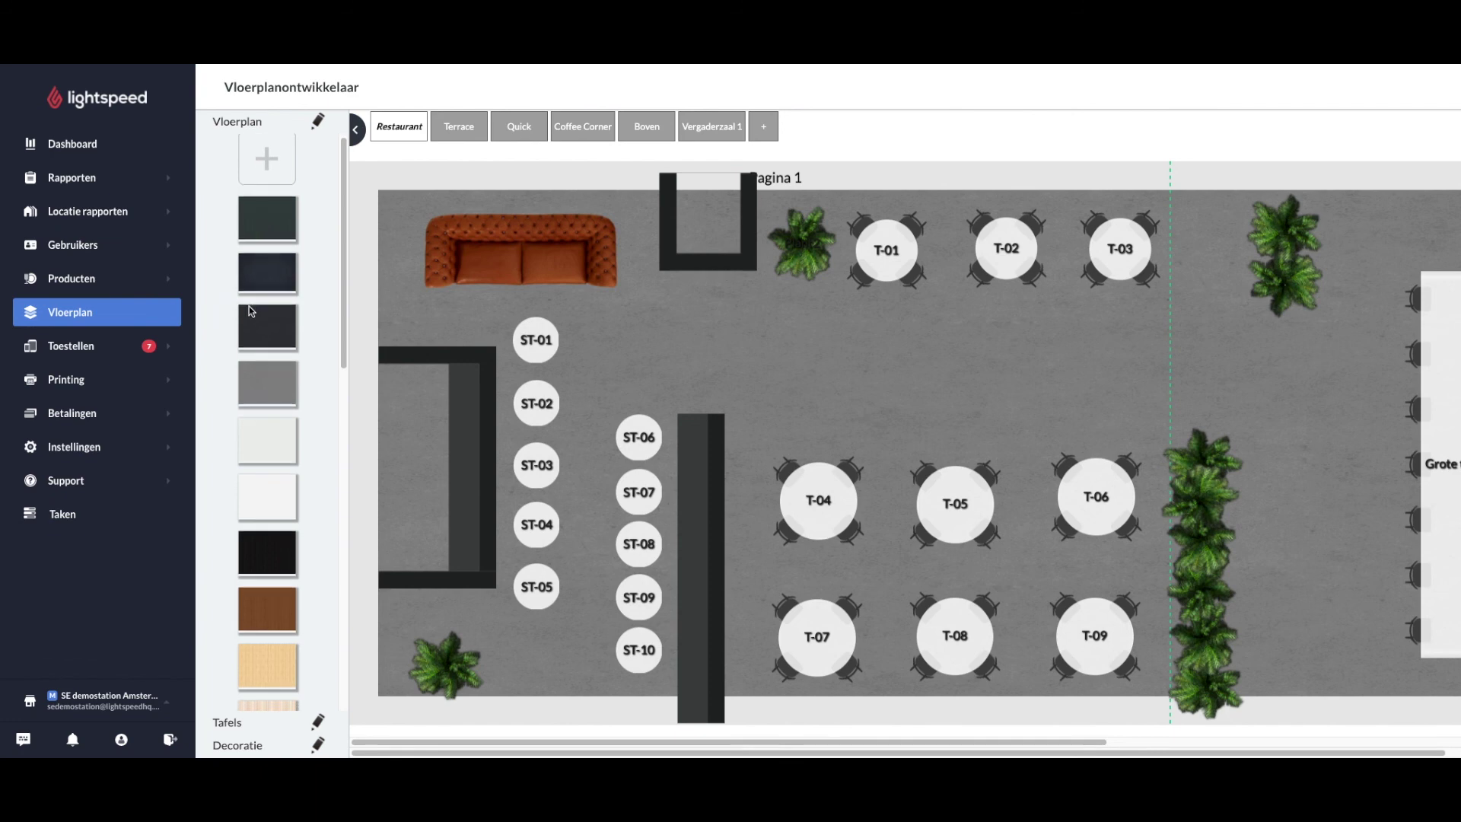
click(232, 723)
- View the floor plans for Terrace, Quick and Coffee Corner, and return to the Restaurant floor plan
click(457, 128)
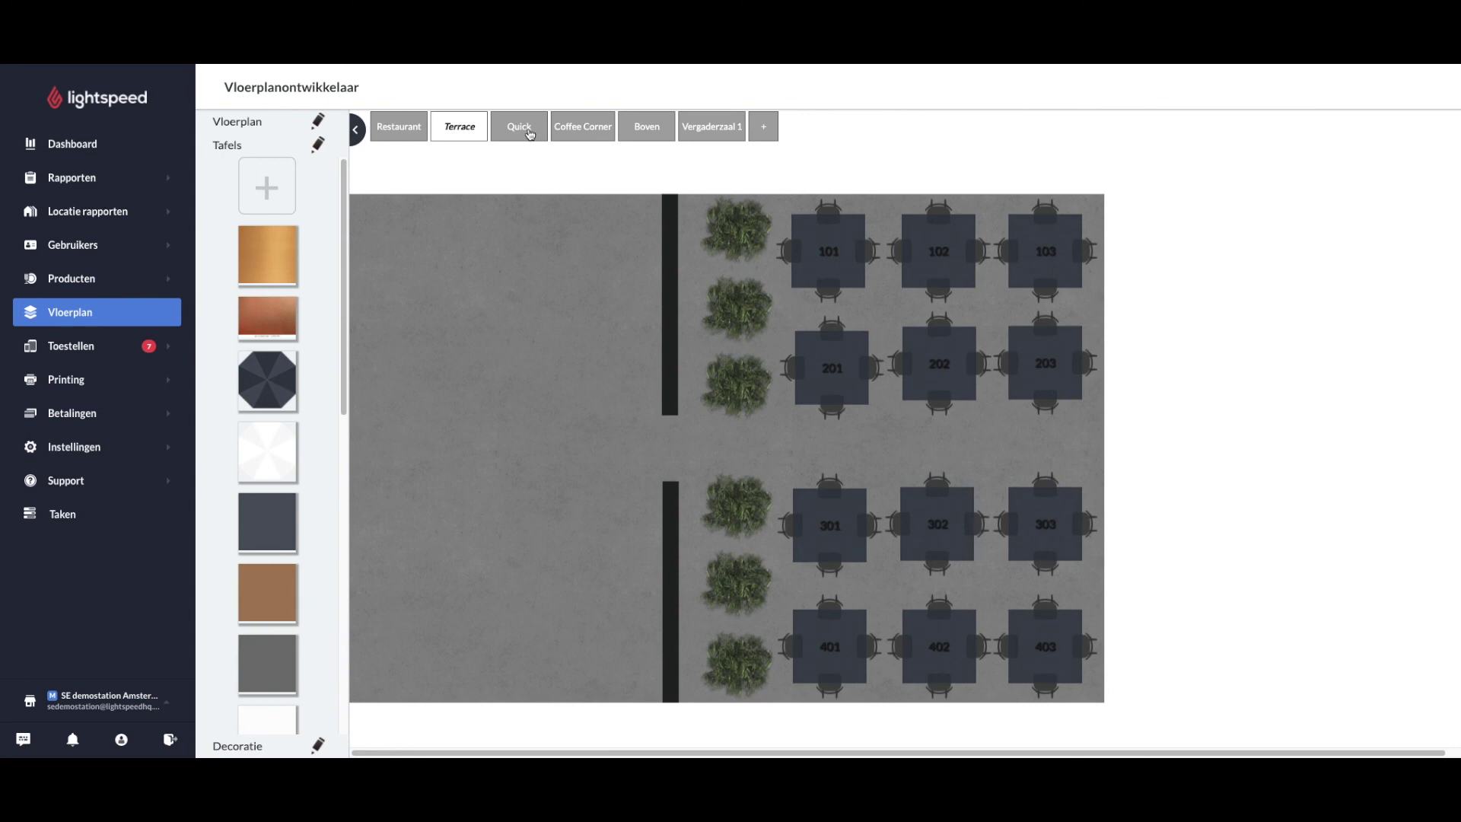
click(530, 133)
click(577, 136)
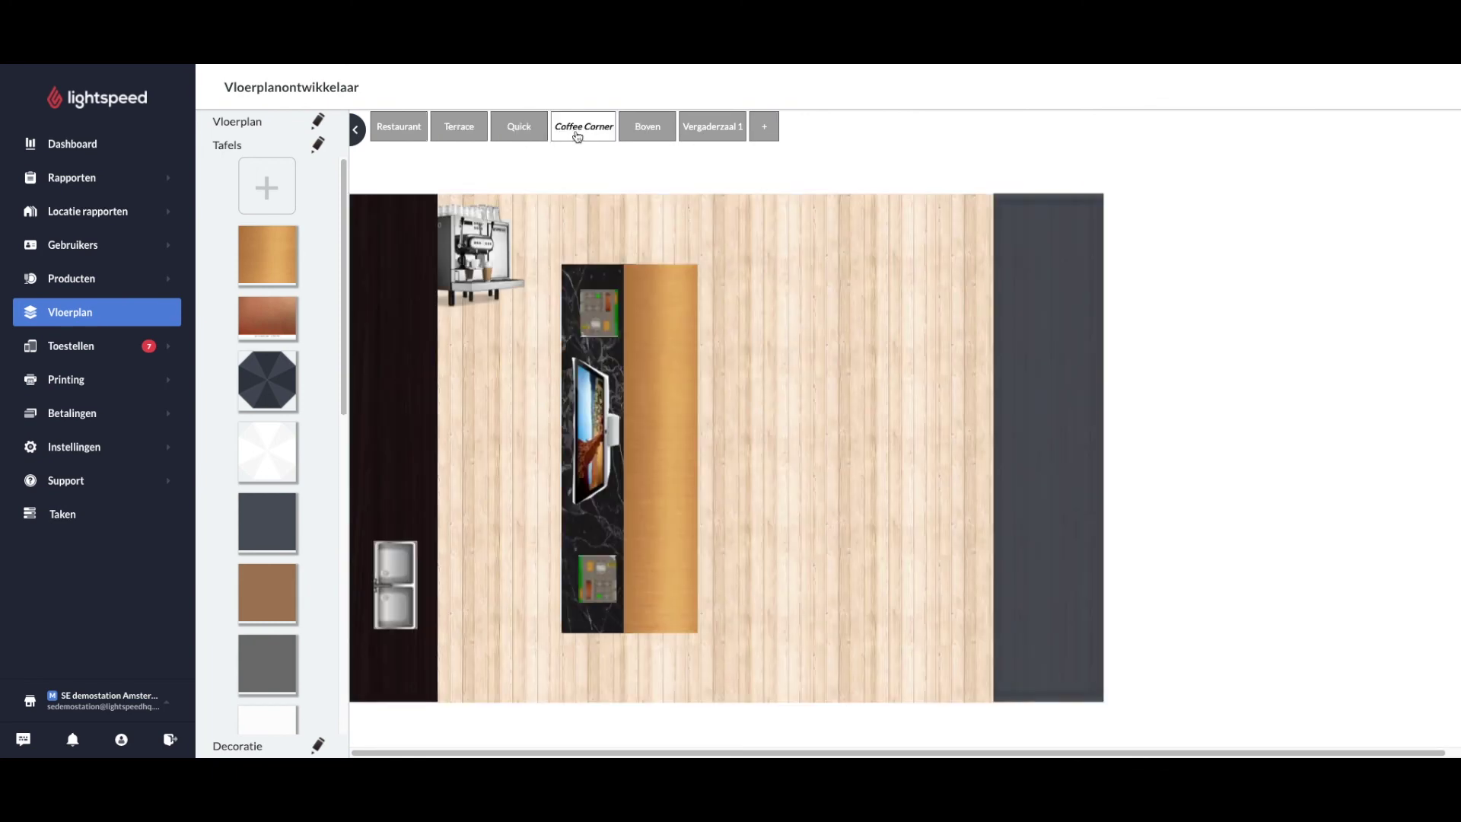
click(382, 133)
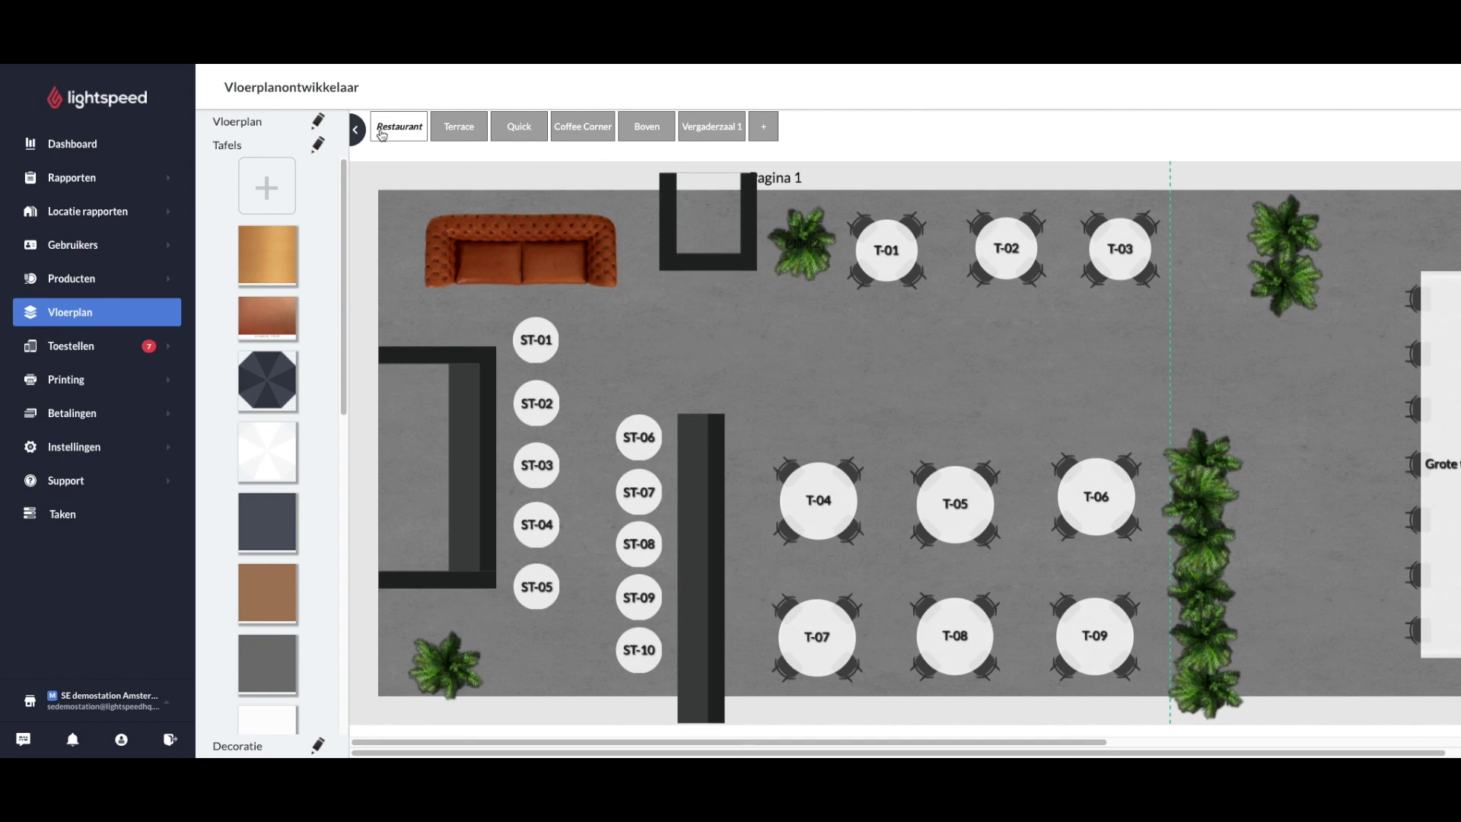
- Review the configuration of the Avocado show printer, return to the printer list and show the printer templates (Printersjablonen)
click(62, 379)
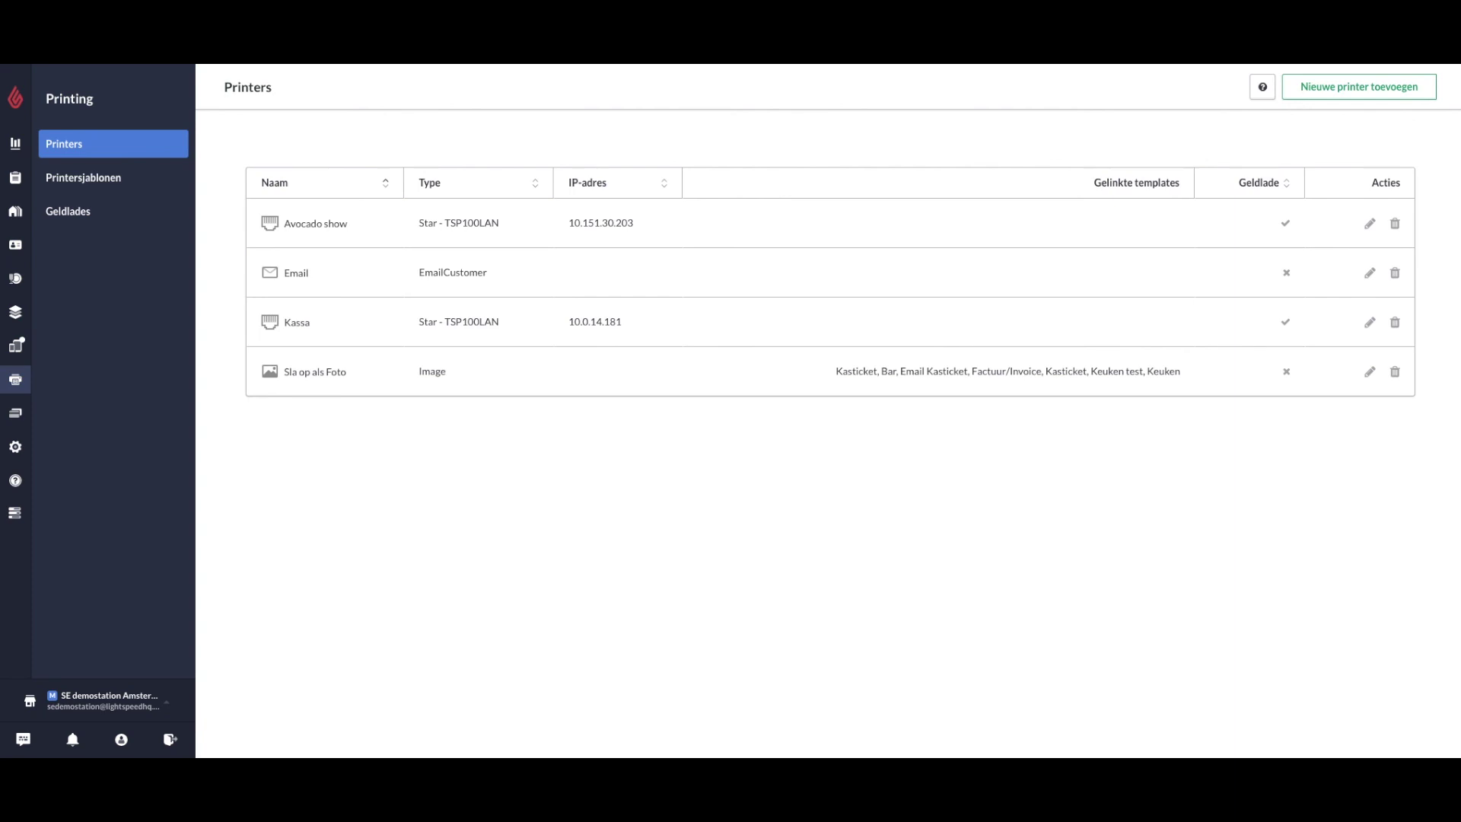
click(352, 223)
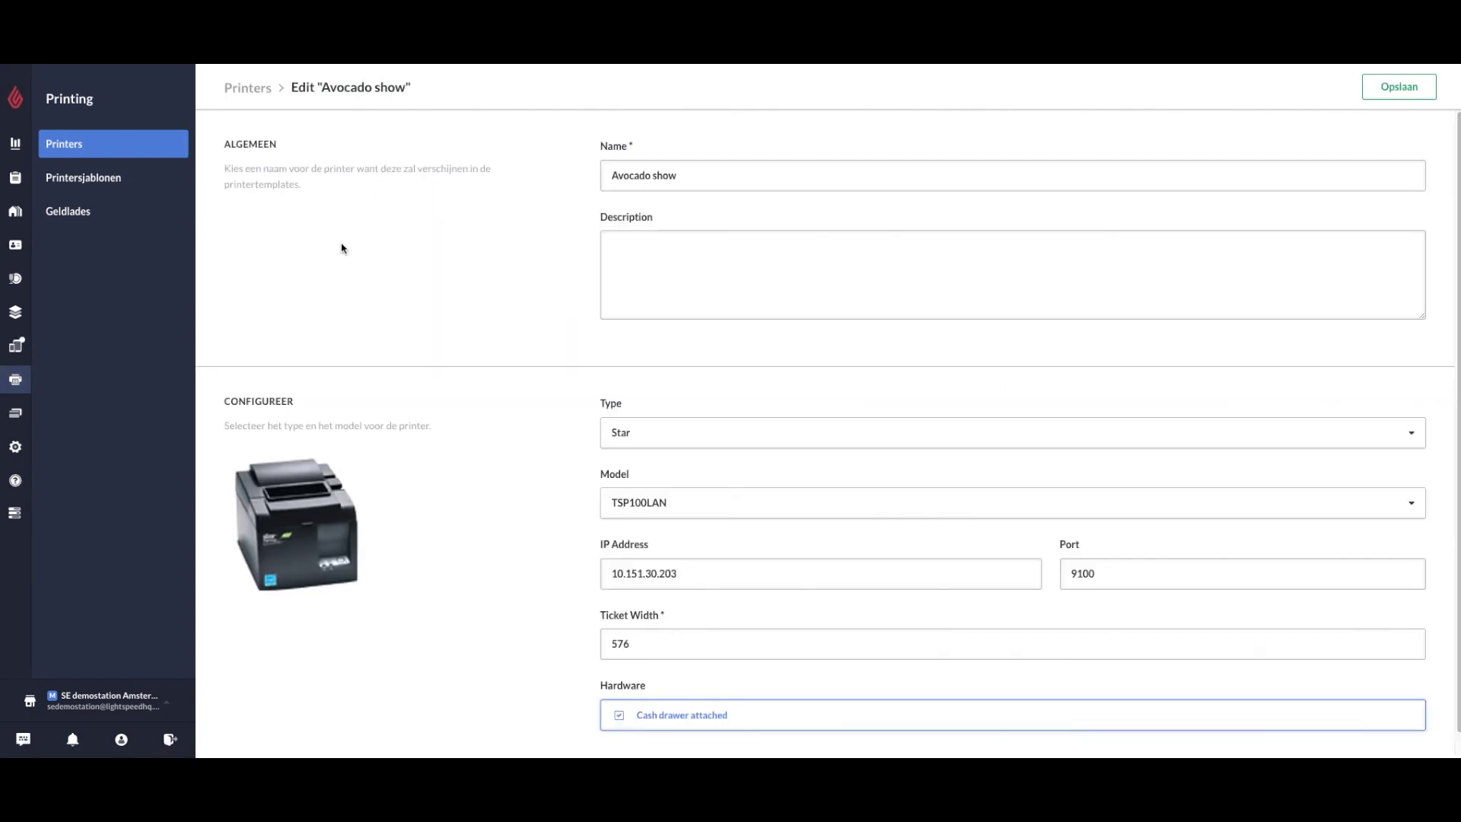
scroll(341, 248, down, 1)
scroll(341, 248, up, 1)
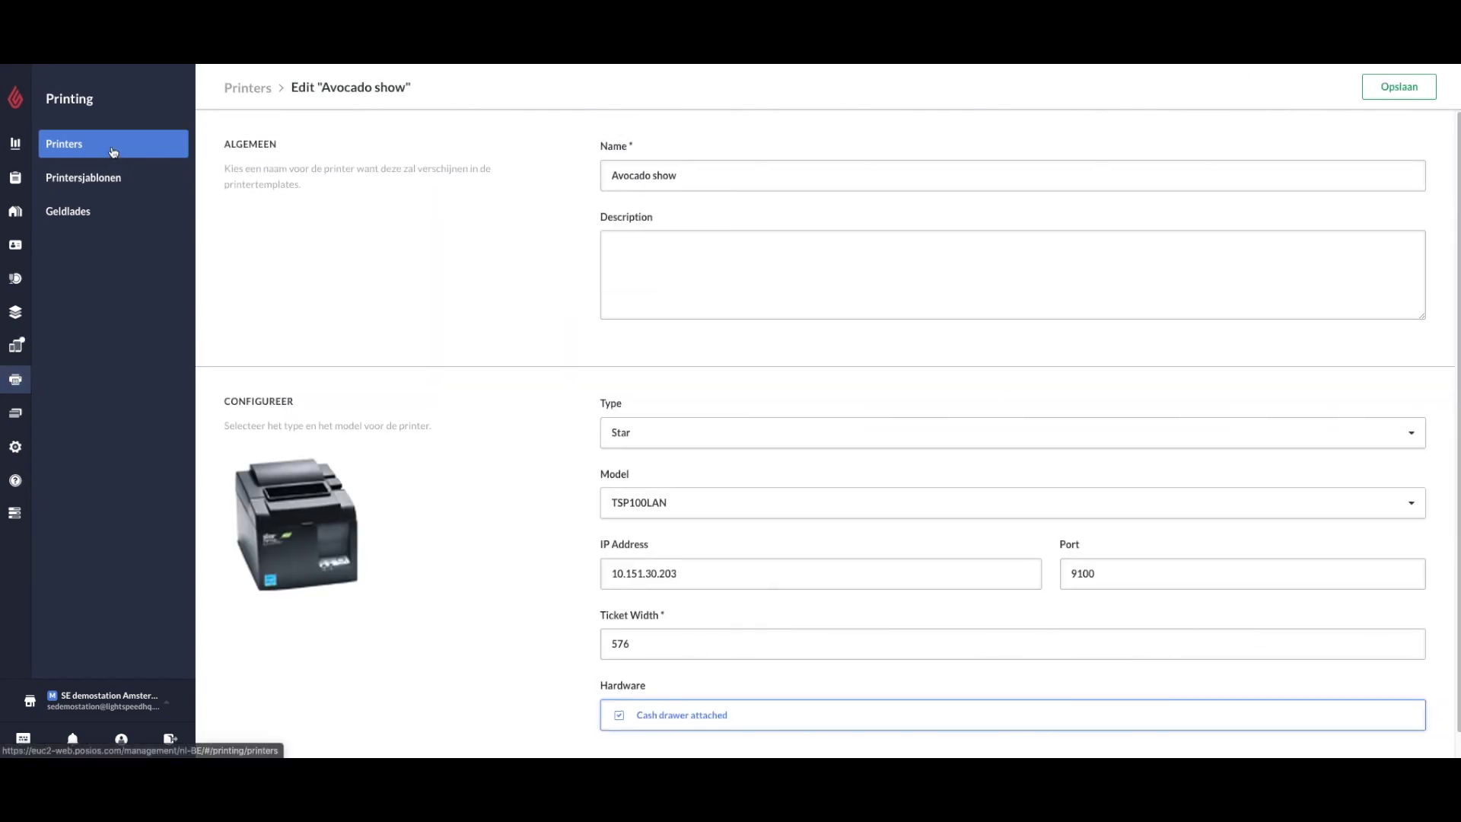
click(113, 151)
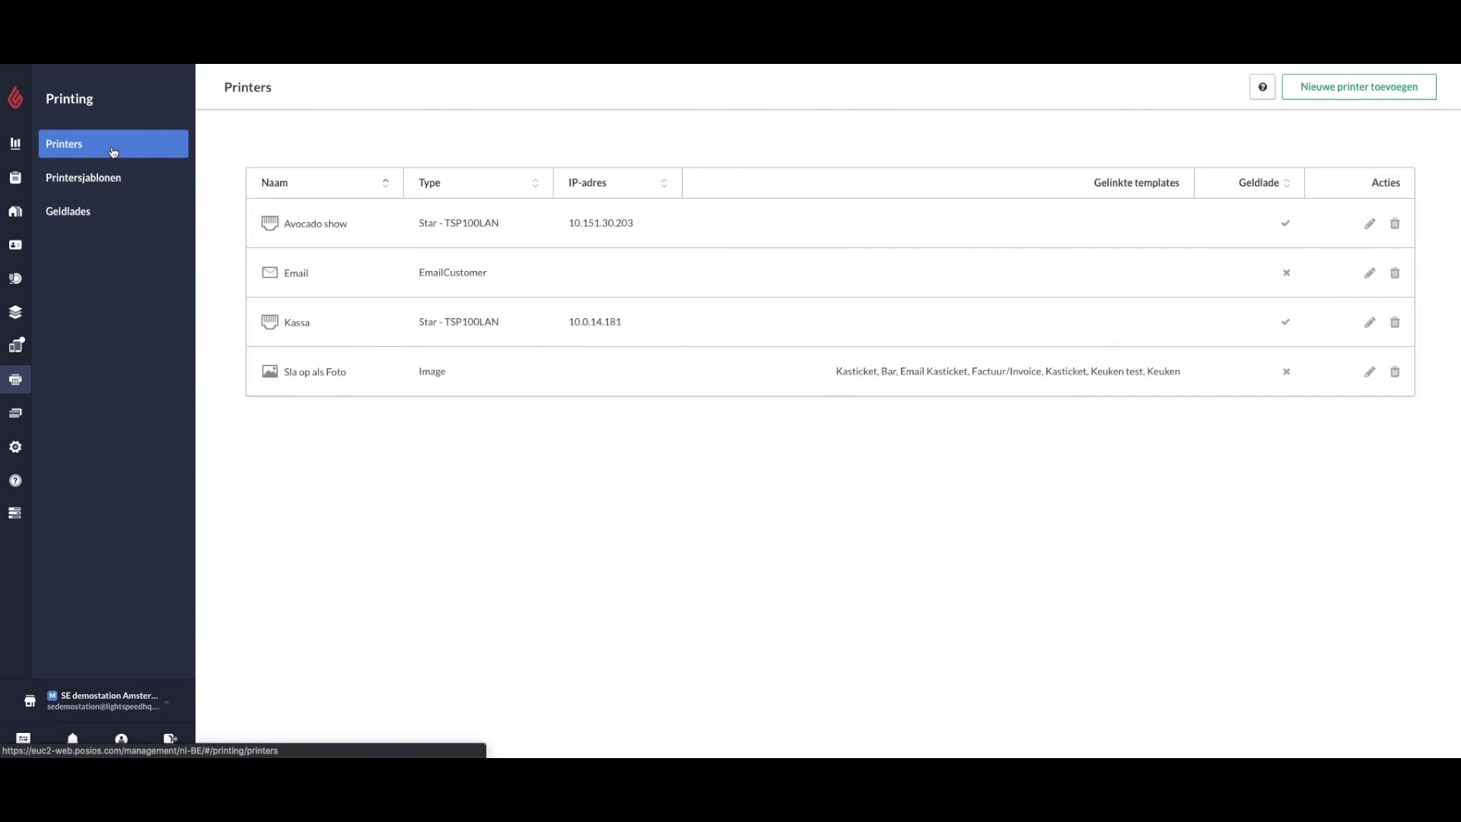
click(109, 195)
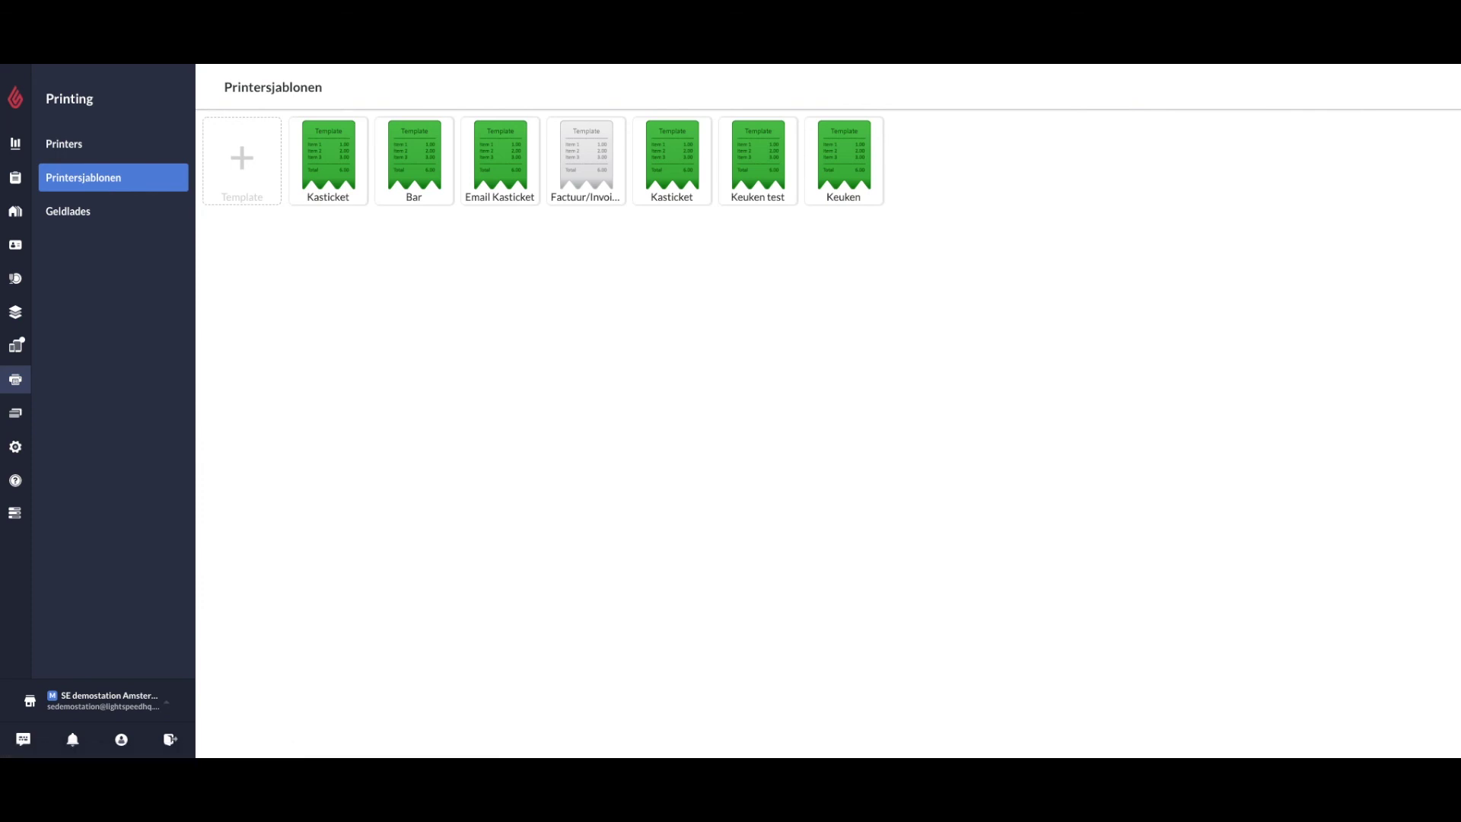
- View the payment methods (Betaalmethoden) and the gift card overview (Cadeaubonnen) under Betalingen
mouse_move(80, 380)
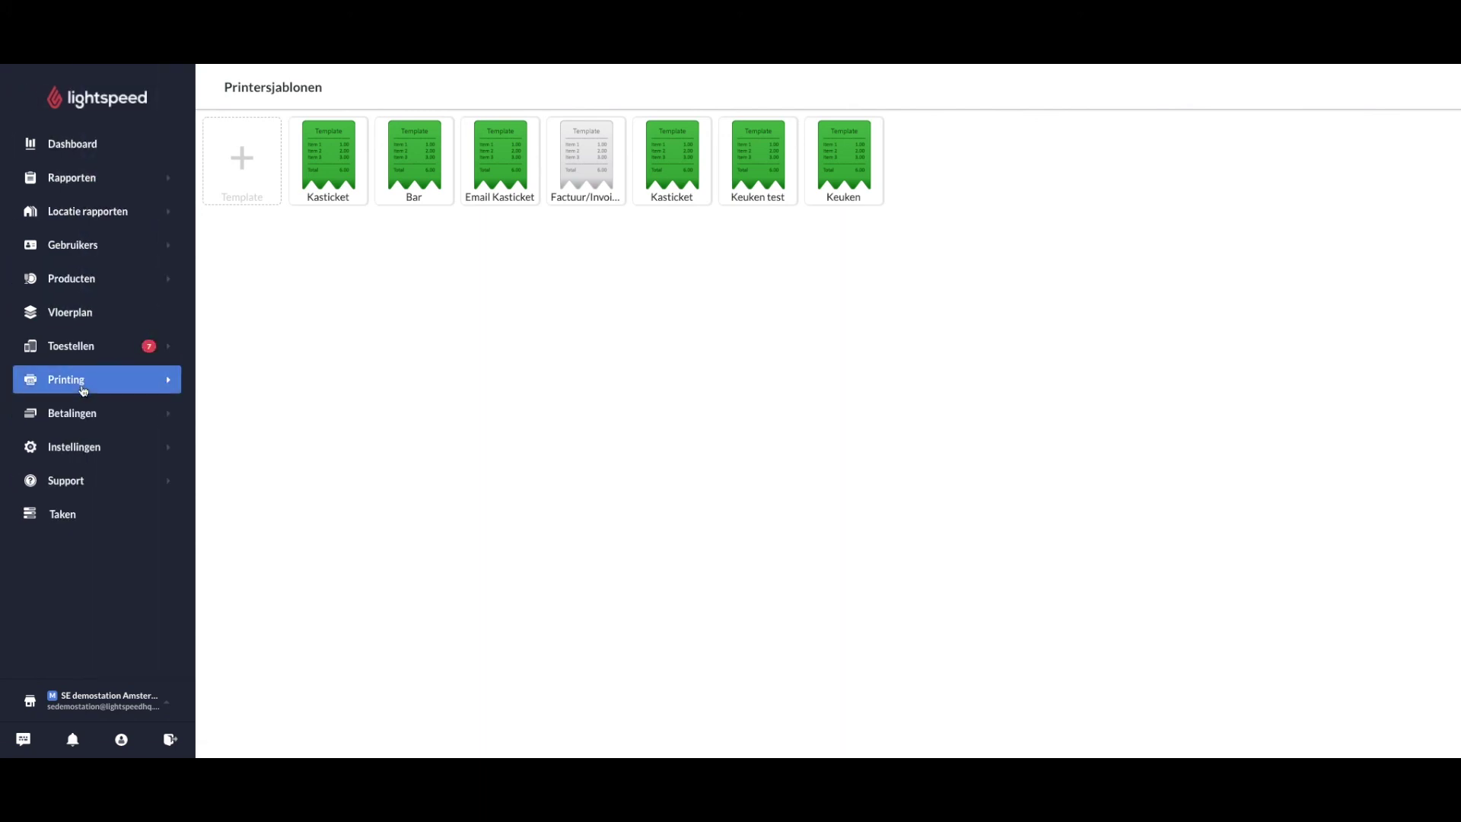
click(67, 415)
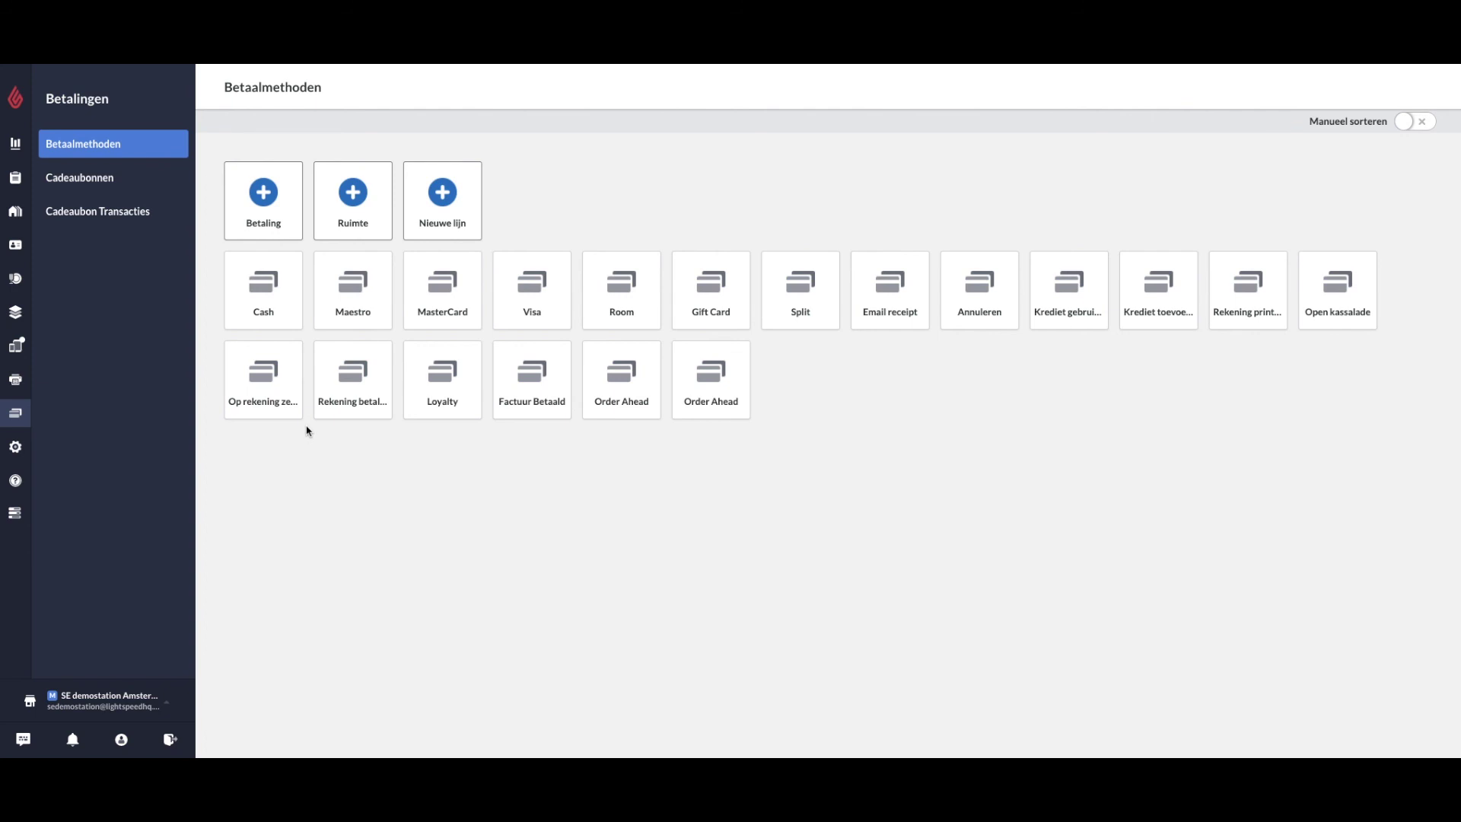
click(89, 180)
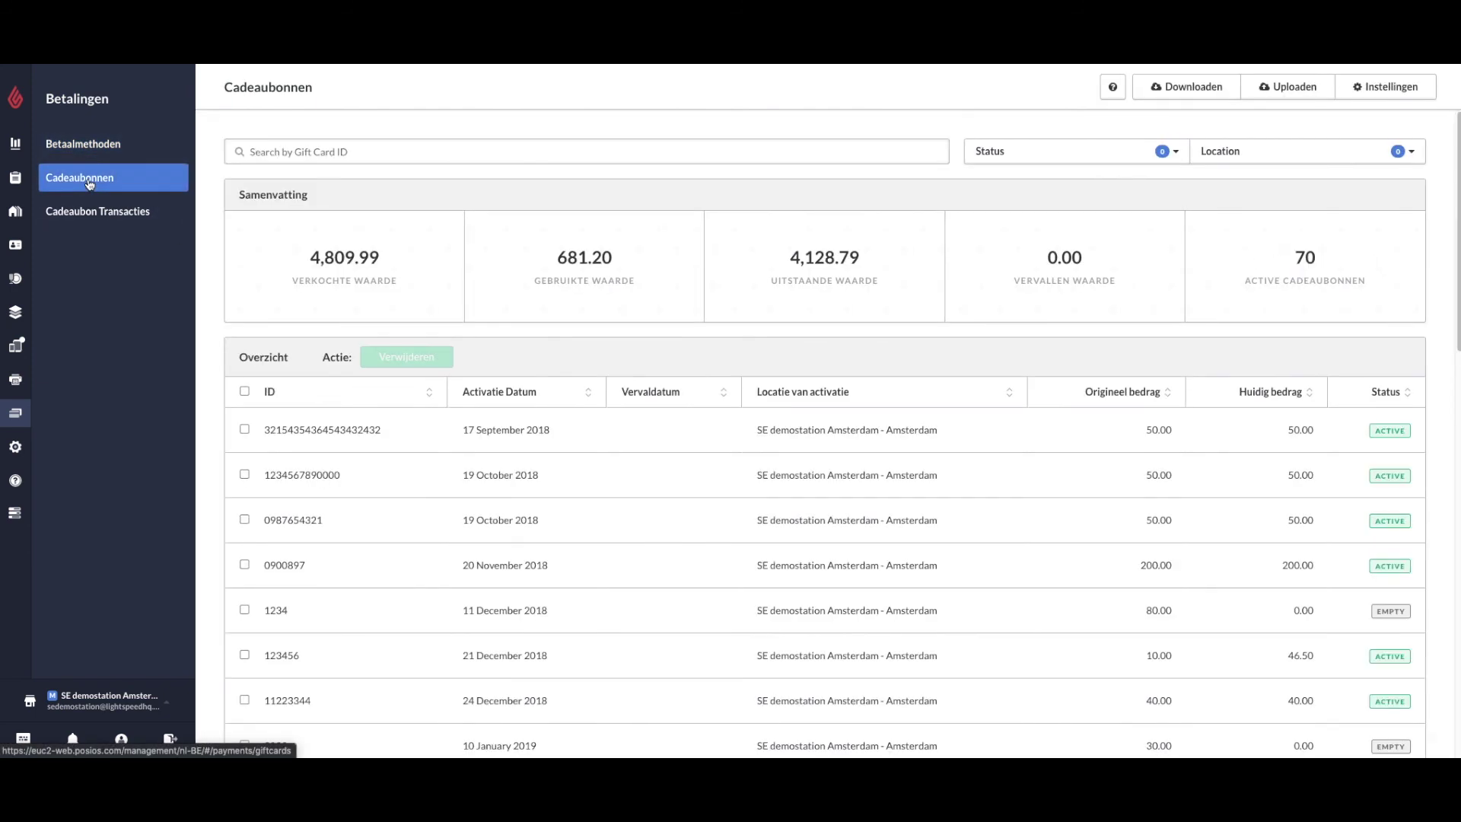